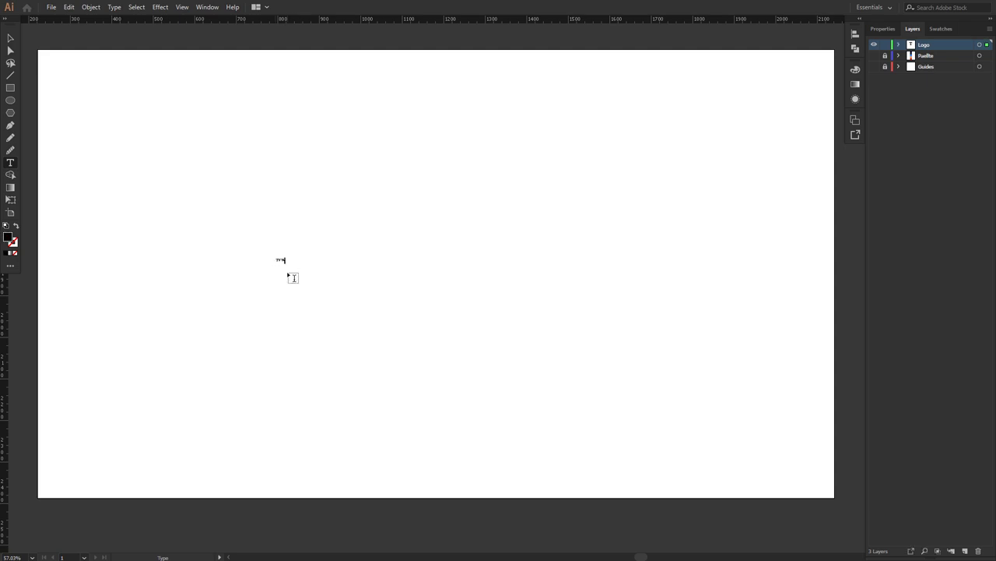
Scale the TVW text up to about 281 px wide on the left of the artboard.
{"action": "left_click_drag", "start_coordinate": [287, 264], "coordinate": [398, 329]}
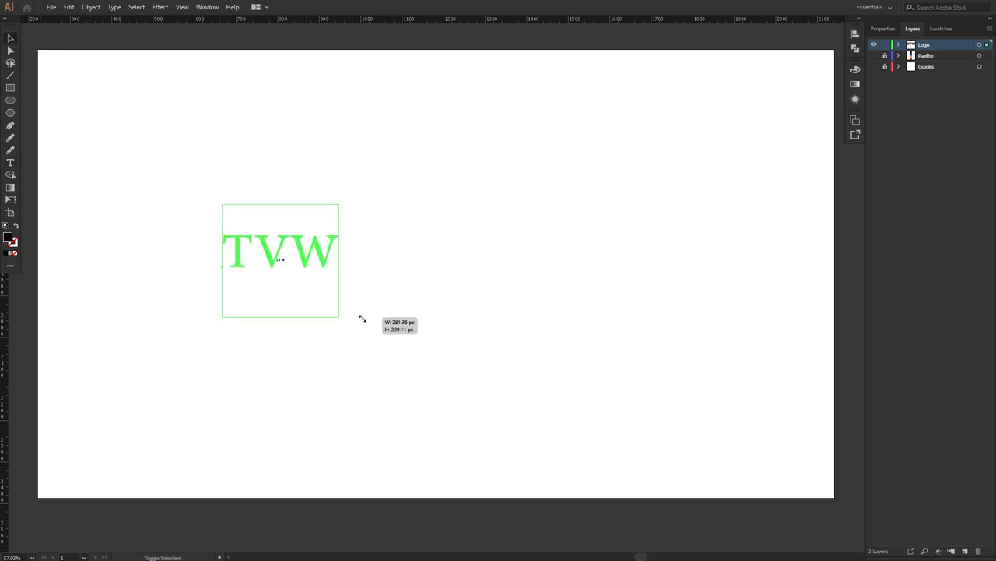
Set the TVW text in Gotham Black.
{"action": "left_click", "coordinate": [883, 29]}
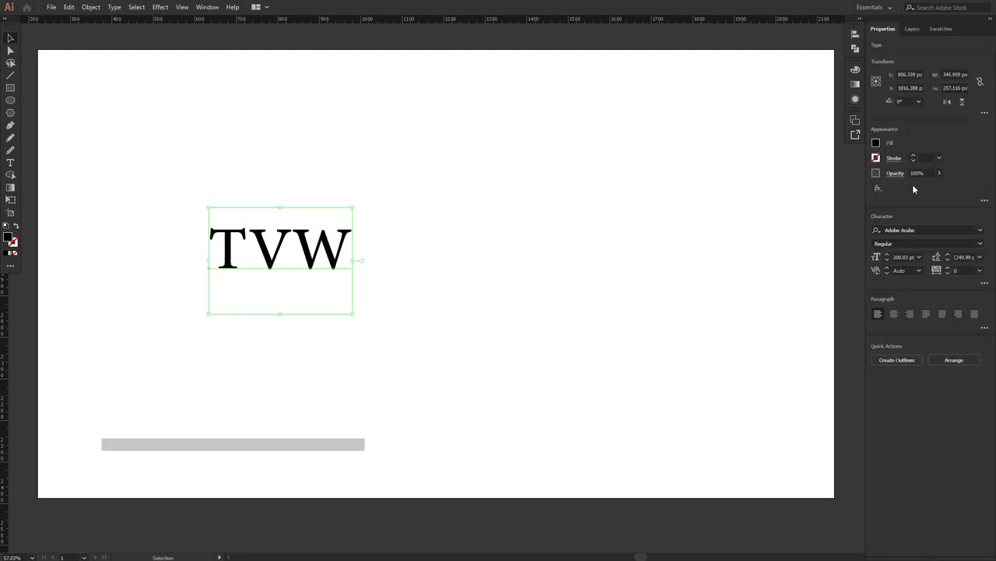
{"action": "left_click", "coordinate": [918, 231]}
{"action": "type", "text": "goth"}
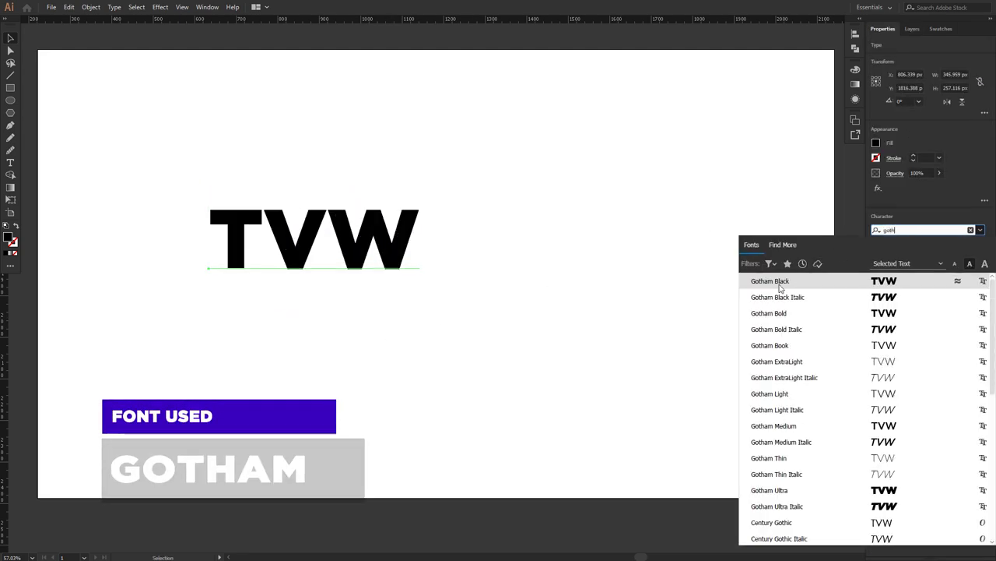
{"action": "left_click", "coordinate": [778, 281]}
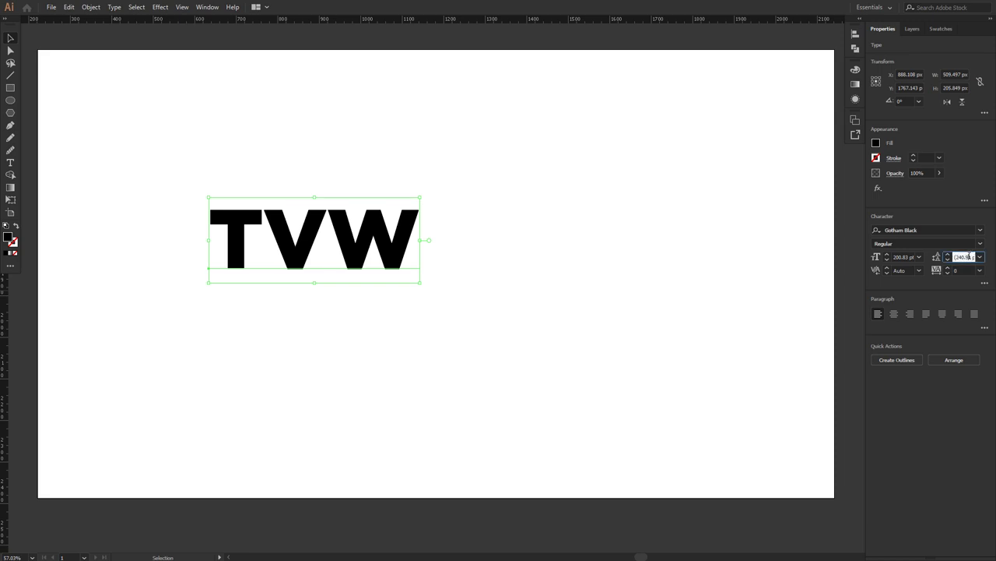
Tighten the TVW tracking to -220 so the letters nearly touch.
{"action": "left_click", "coordinate": [951, 271]}
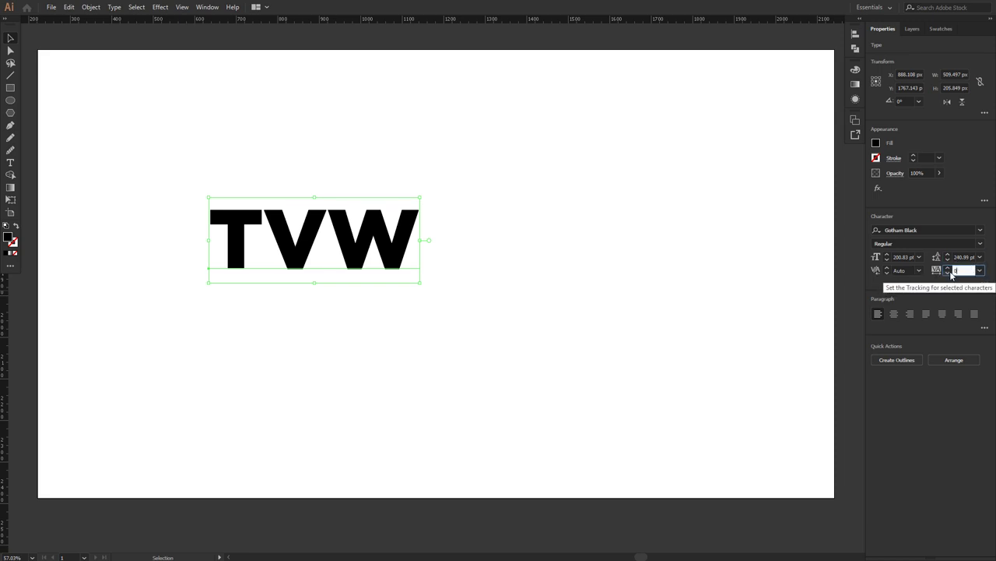
{"action": "left_click", "coordinate": [948, 270]}
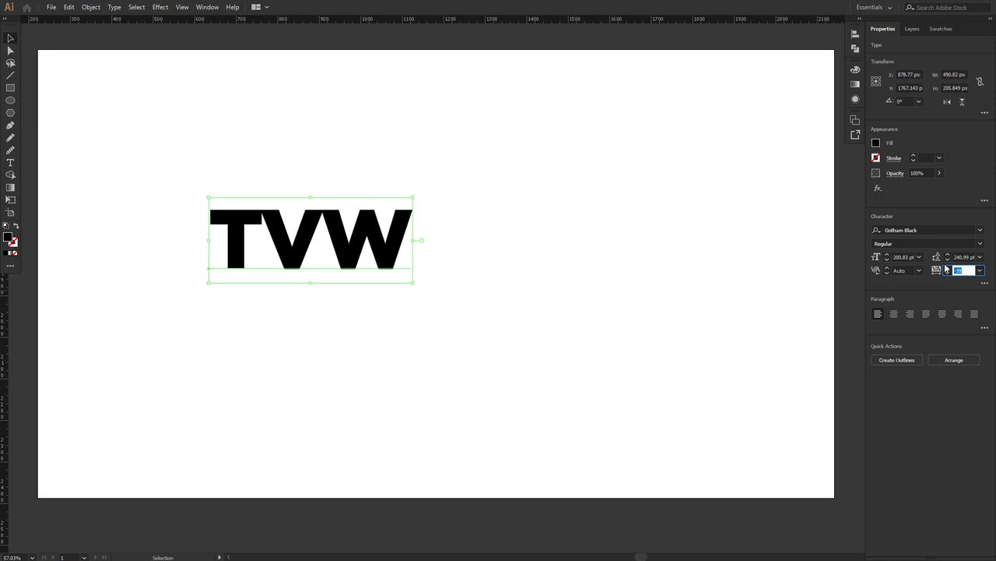
{"action": "key", "text": "Down"}
{"action": "key", "text": "Down"}
{"action": "key", "text": "Down"}
{"action": "key", "text": "Down"}
{"action": "key", "text": "Down"}
{"action": "key", "text": "Down"}
{"action": "key", "text": "Down"}
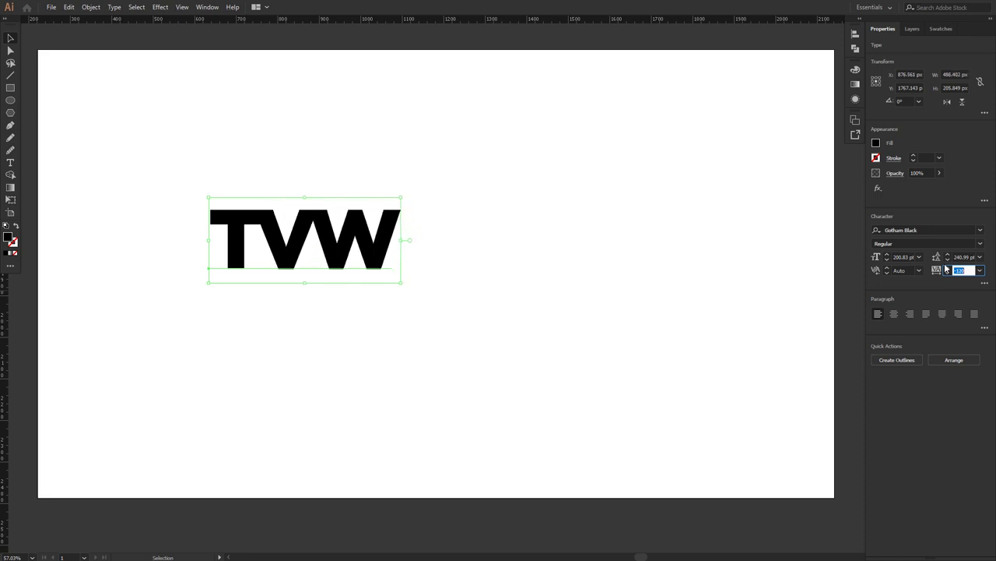
{"action": "key", "text": "Down"}
{"action": "key", "text": "Down"}
{"action": "key", "text": "Down"}
{"action": "key", "text": "Down"}
{"action": "key", "text": "Down"}
{"action": "key", "text": "Down"}
{"action": "key", "text": "Down"}
{"action": "key", "text": "Down"}
{"action": "key", "text": "Down"}
{"action": "key", "text": "Down"}
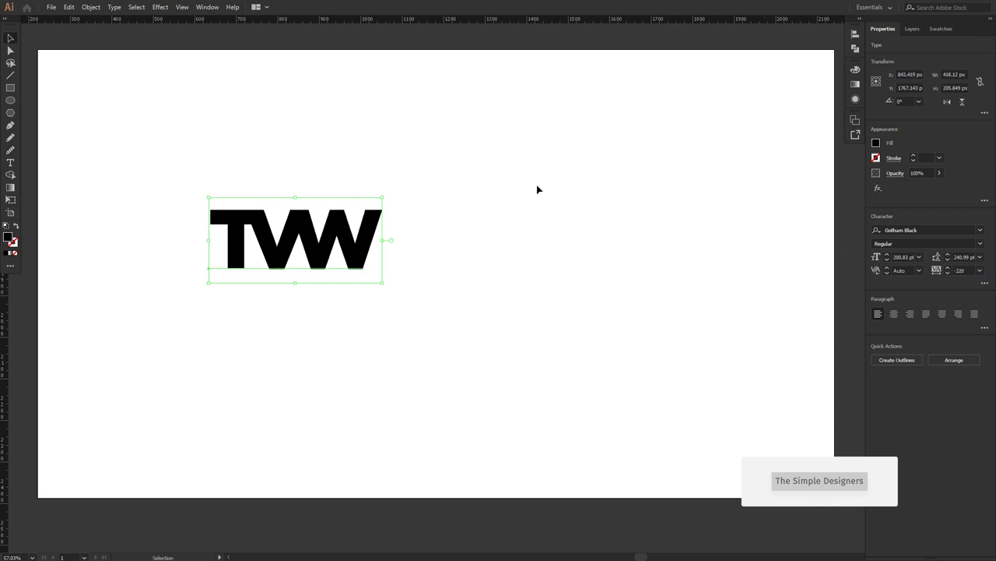
{"action": "left_click", "coordinate": [536, 184]}
{"action": "scroll", "coordinate": [252, 228], "scroll_direction": "up", "scroll_amount": 3}
Convert the TVW text into outlined shapes.
{"action": "left_click_drag", "start_coordinate": [300, 241], "coordinate": [366, 242]}
{"action": "left_click", "coordinate": [366, 242]}
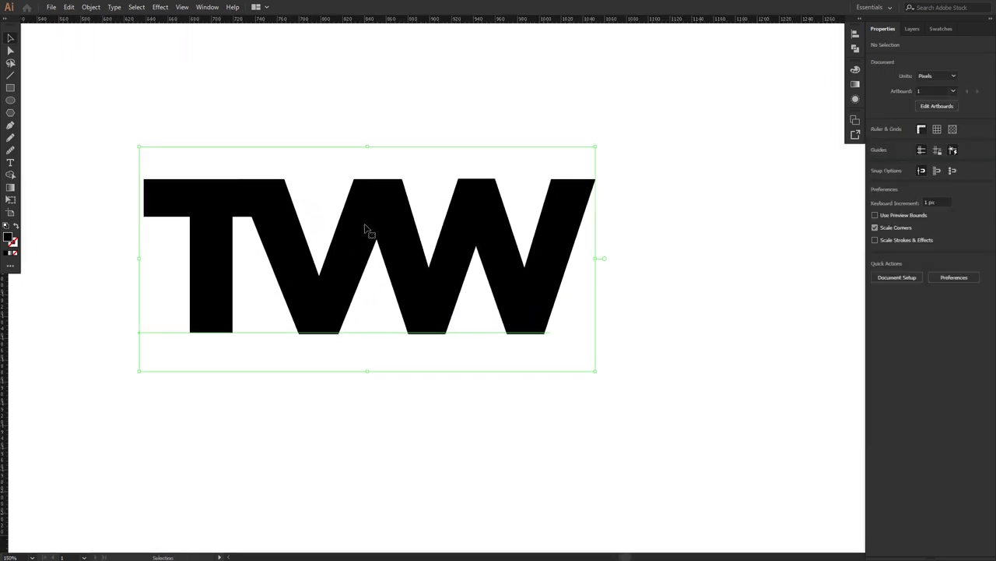
{"action": "right_click", "coordinate": [365, 224]}
{"action": "left_click", "coordinate": [413, 297]}
{"action": "left_click", "coordinate": [436, 383]}
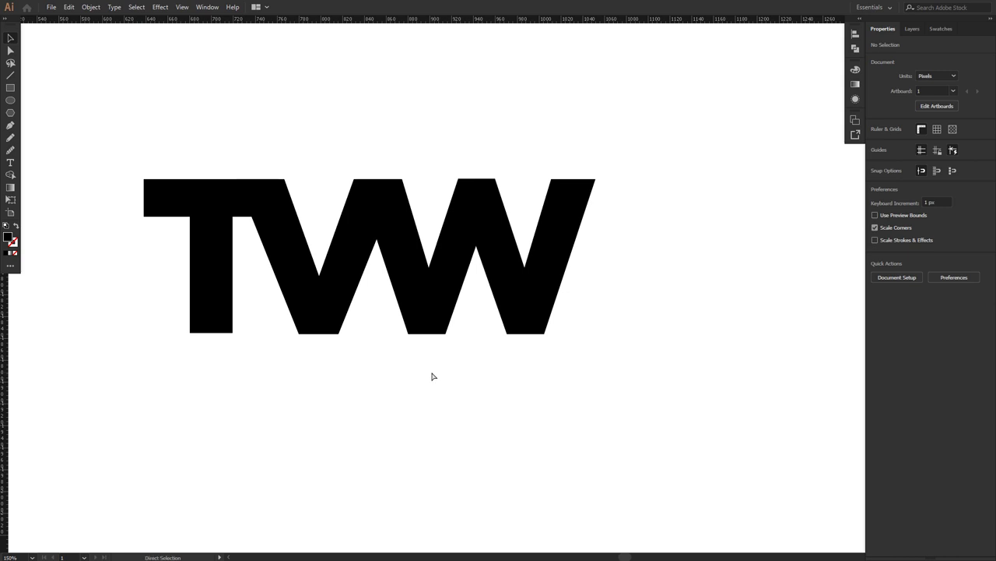
In outline view, nudge the lettering left and ungroup it into separate letters.
{"action": "key", "text": "ctrl+y"}
{"action": "scroll", "coordinate": [275, 165], "scroll_direction": "up", "scroll_amount": 3}
{"action": "scroll", "coordinate": [311, 201], "scroll_direction": "up", "scroll_amount": 3}
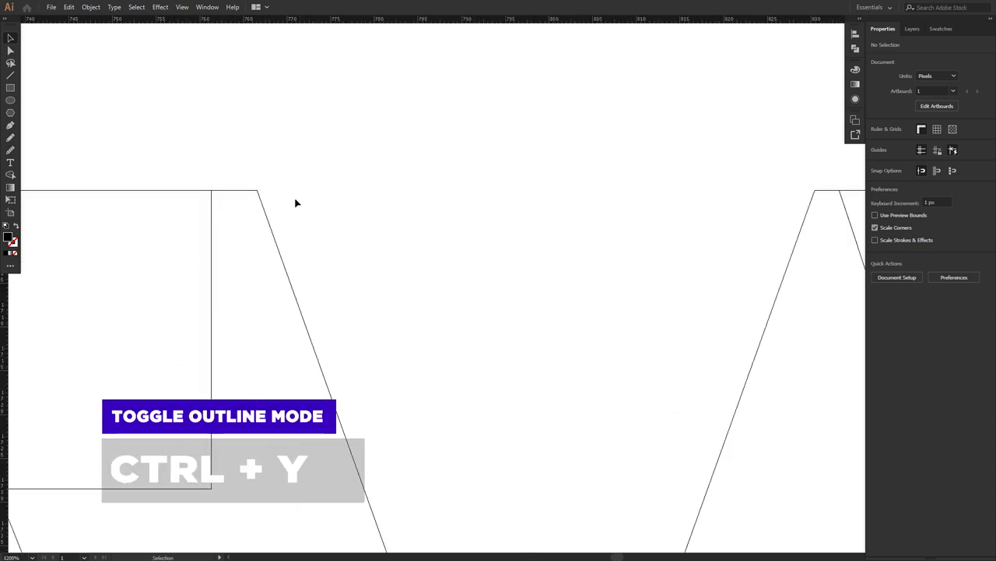
{"action": "left_click", "coordinate": [252, 191]}
{"action": "left_click_drag", "start_coordinate": [250, 192], "coordinate": [214, 194]}
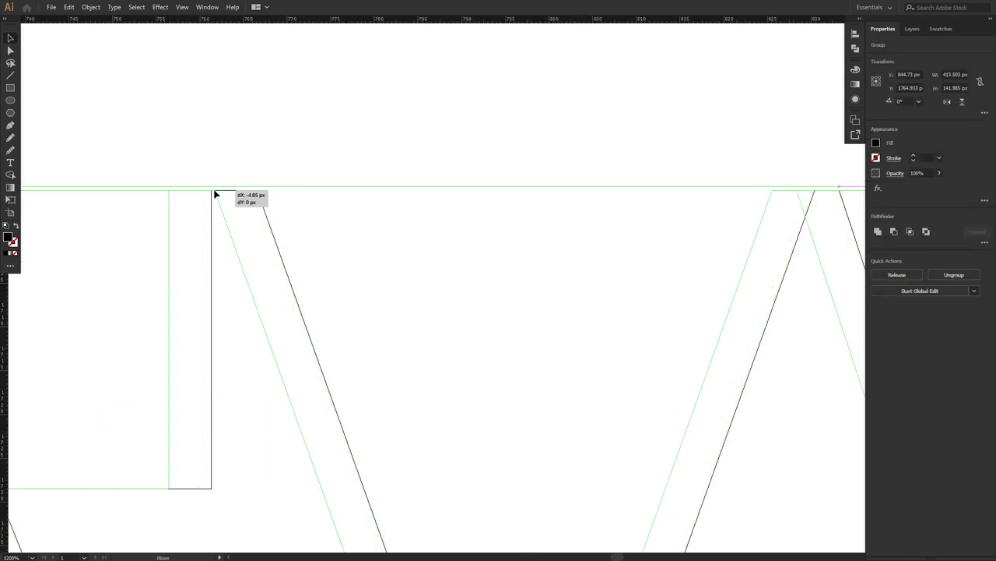
{"action": "scroll", "coordinate": [221, 193], "scroll_direction": "down", "scroll_amount": 3}
{"action": "right_click", "coordinate": [229, 206]}
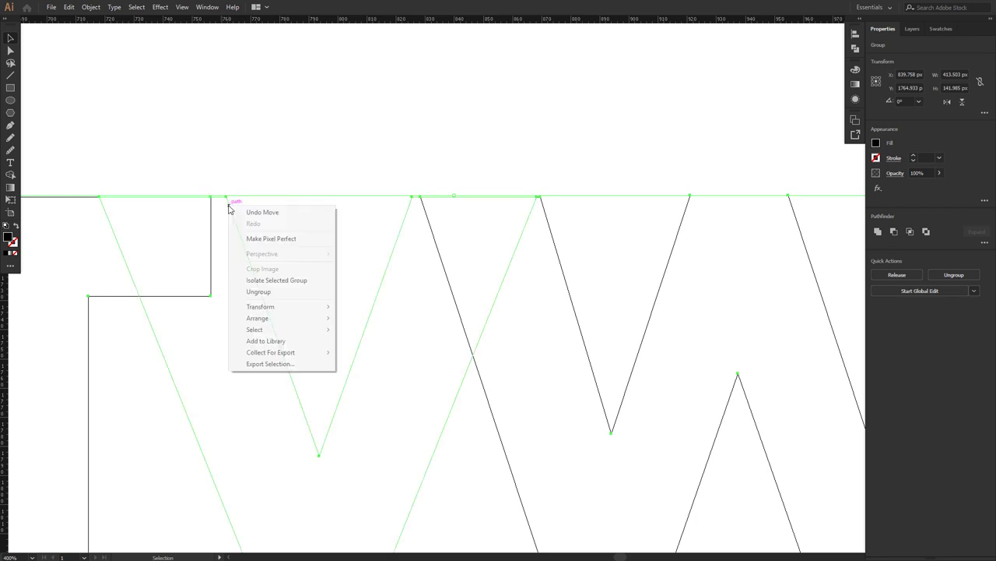
{"action": "left_click", "coordinate": [264, 292]}
{"action": "left_click", "coordinate": [225, 185]}
{"action": "scroll", "coordinate": [229, 204], "scroll_direction": "up", "scroll_amount": 3}
Slide the V left onto the T and the W against the V, then return to preview.
{"action": "left_click_drag", "start_coordinate": [231, 203], "coordinate": [185, 204]}
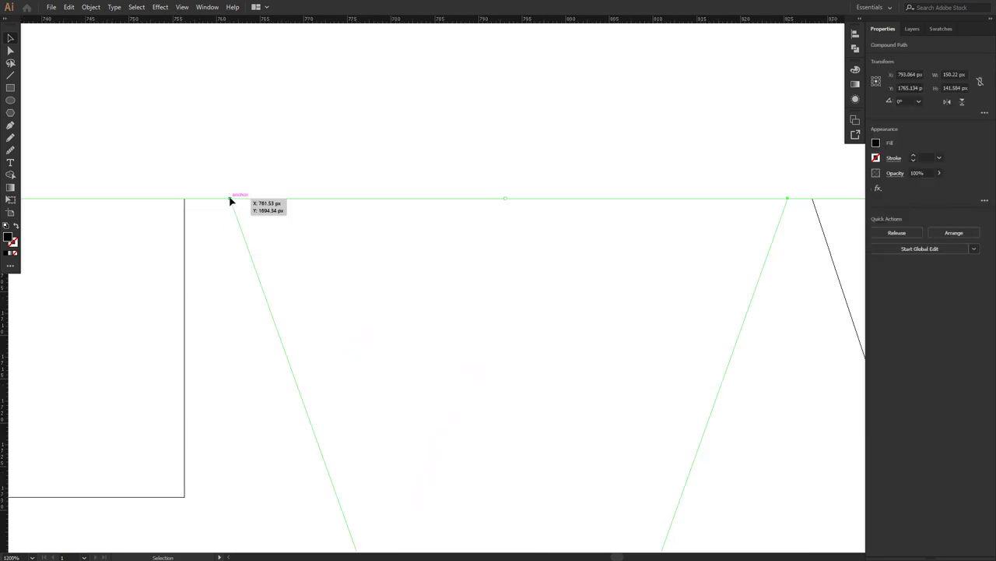
{"action": "scroll", "coordinate": [186, 204], "scroll_direction": "down", "scroll_amount": 3}
{"action": "left_click", "coordinate": [456, 207]}
{"action": "scroll", "coordinate": [548, 200], "scroll_direction": "up", "scroll_amount": 2}
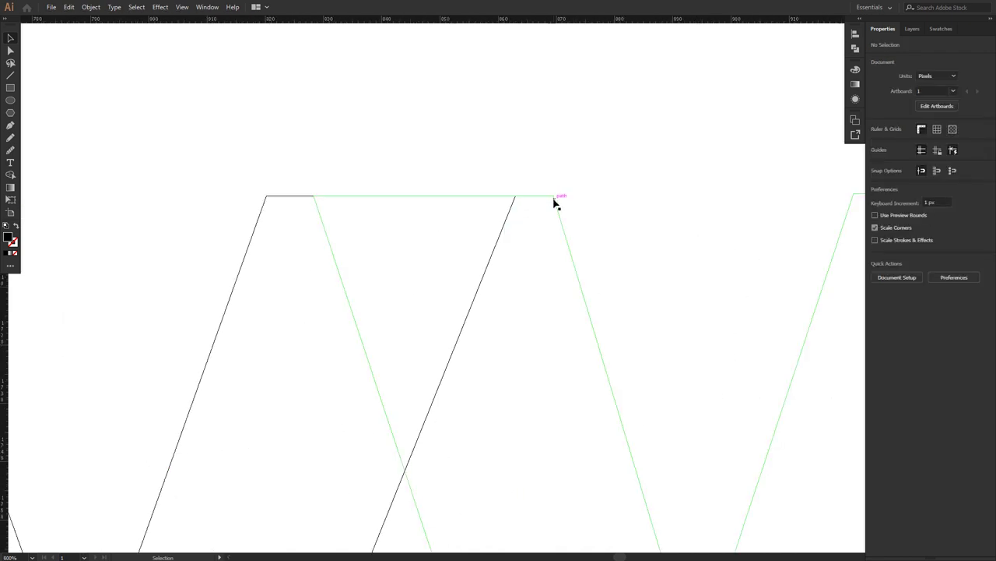
{"action": "left_click_drag", "start_coordinate": [549, 200], "coordinate": [542, 200]}
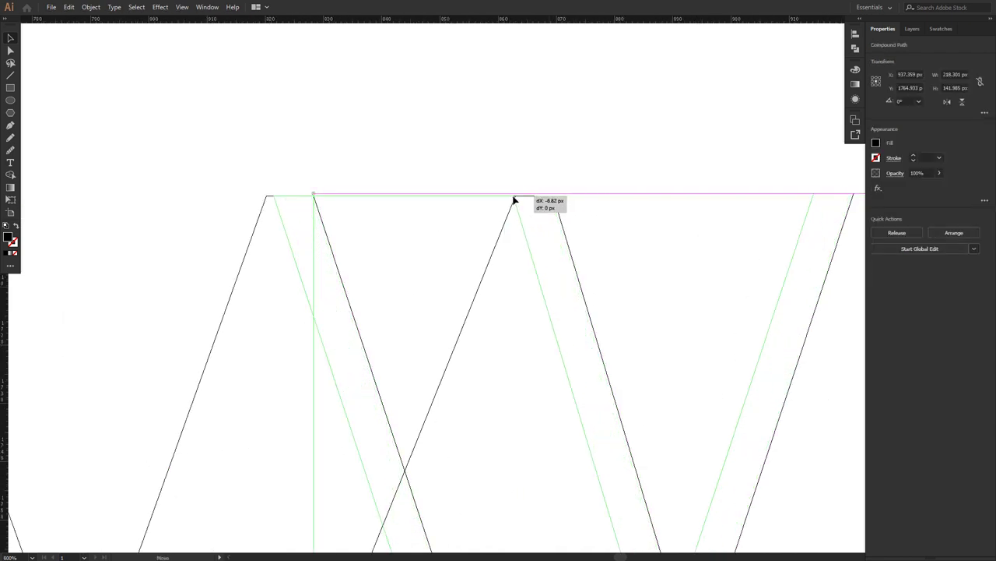
{"action": "left_click_drag", "start_coordinate": [543, 200], "coordinate": [516, 196]}
{"action": "scroll", "coordinate": [544, 210], "scroll_direction": "down", "scroll_amount": 2}
{"action": "left_click", "coordinate": [544, 210]}
{"action": "scroll", "coordinate": [593, 229], "scroll_direction": "down", "scroll_amount": 2}
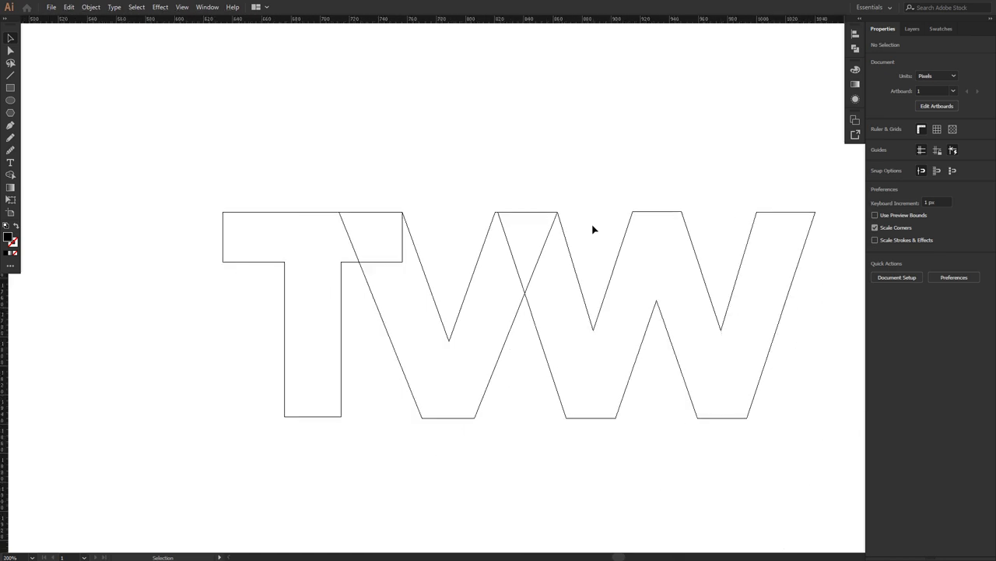
{"action": "key", "text": "ctrl+y"}
{"action": "scroll", "coordinate": [577, 216], "scroll_direction": "down", "scroll_amount": 1}
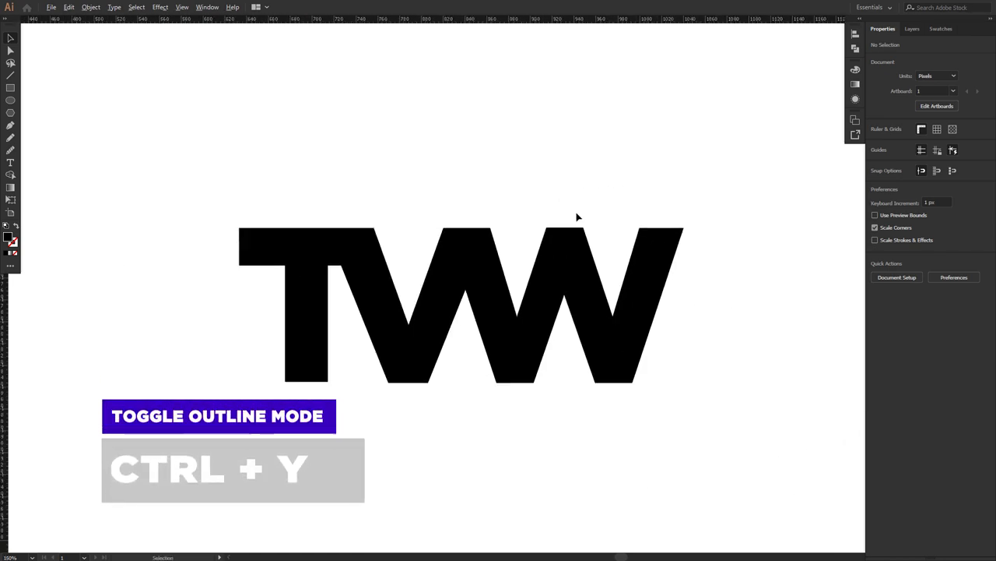
Fill the whole TVW lettering with the dark navy swatch.
{"action": "left_click", "coordinate": [576, 306]}
{"action": "left_click", "coordinate": [941, 29]}
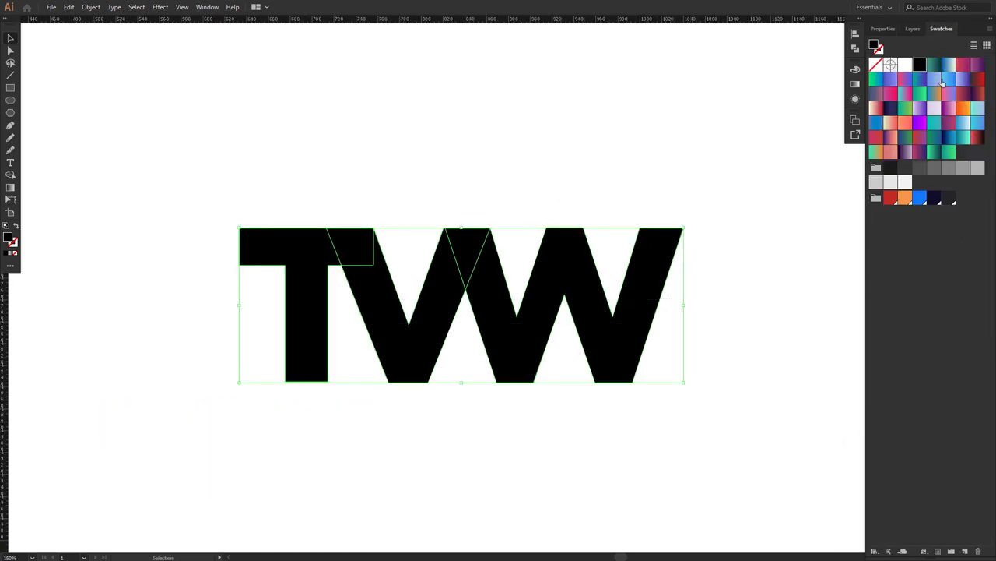
{"action": "left_click", "coordinate": [950, 202]}
Drag the T crossbar's corner anchor right so it follows the V's slant.
{"action": "left_click", "coordinate": [295, 277]}
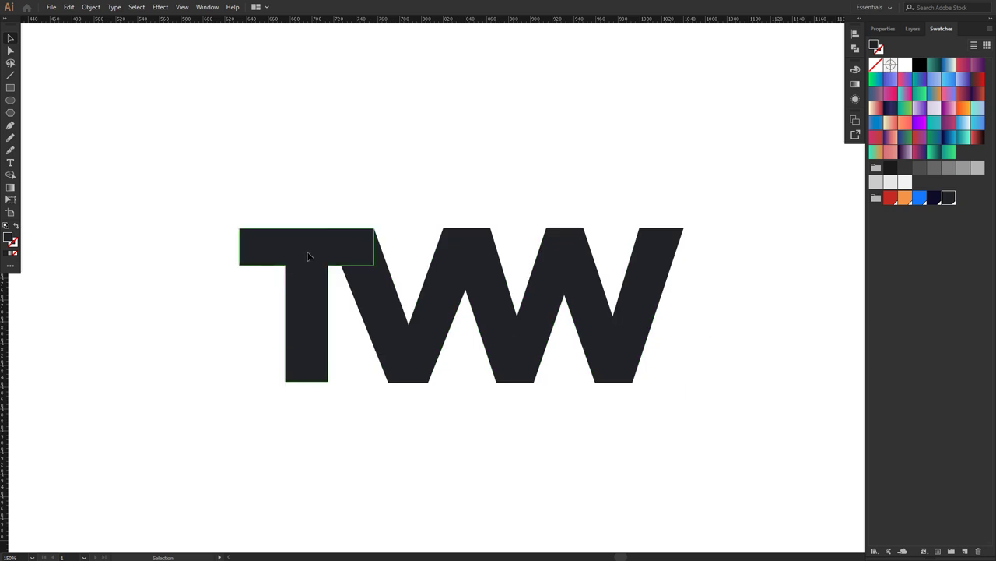
{"action": "key", "text": "a"}
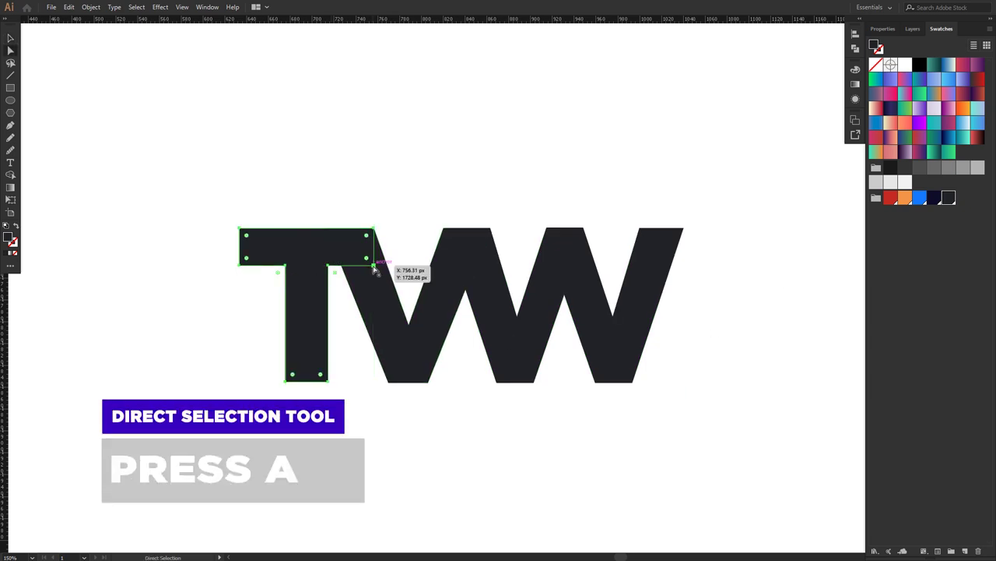
{"action": "scroll", "coordinate": [374, 267], "scroll_direction": "up", "scroll_amount": 5}
{"action": "left_click_drag", "start_coordinate": [363, 257], "coordinate": [372, 261]}
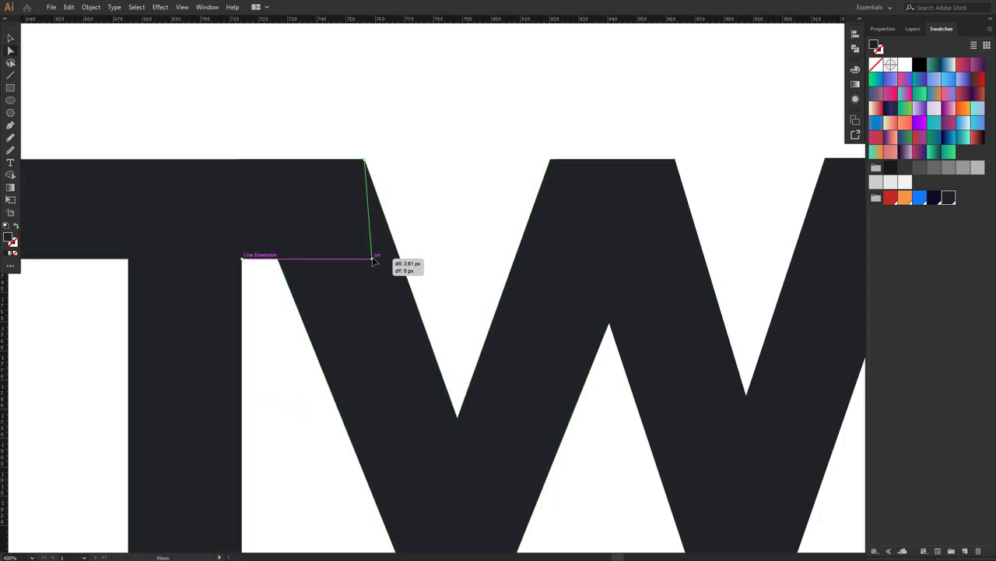
{"action": "left_click_drag", "start_coordinate": [372, 261], "coordinate": [392, 256]}
{"action": "scroll", "coordinate": [434, 249], "scroll_direction": "down", "scroll_amount": 2}
{"action": "scroll", "coordinate": [435, 248], "scroll_direction": "down", "scroll_amount": 1}
{"action": "left_click", "coordinate": [326, 278]}
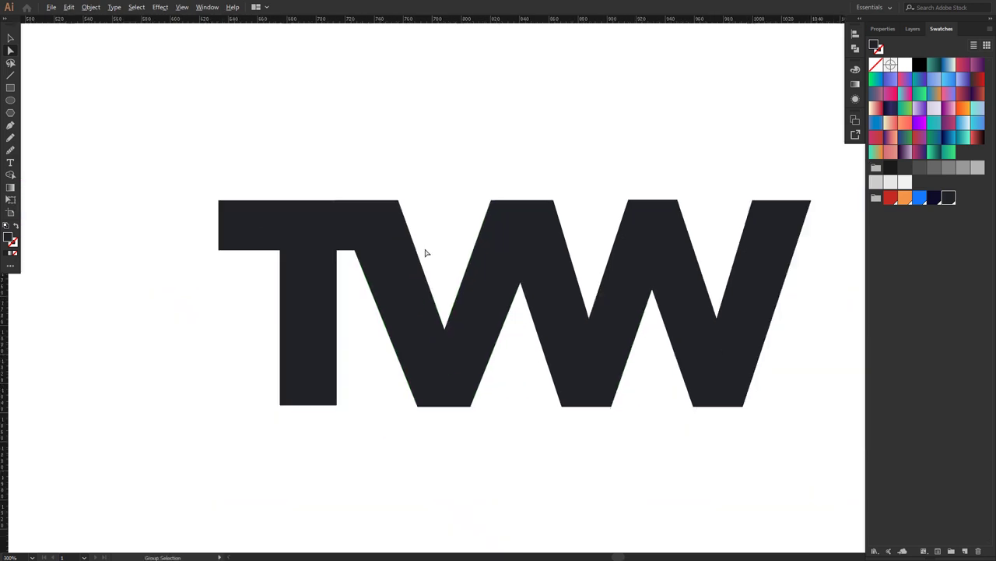
{"action": "right_click", "coordinate": [313, 287]}
{"action": "left_click", "coordinate": [457, 392]}
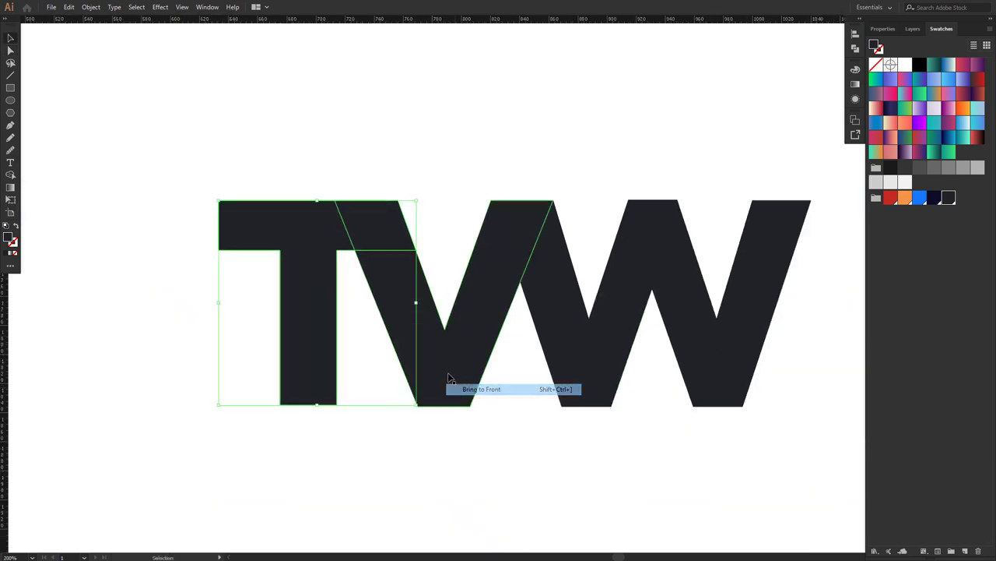
Bring the T in front and give it a white outline stroke.
{"action": "left_click", "coordinate": [883, 28]}
{"action": "left_click", "coordinate": [913, 157]}
{"action": "left_click", "coordinate": [913, 157]}
{"action": "left_click", "coordinate": [913, 157]}
{"action": "left_click", "coordinate": [889, 159]}
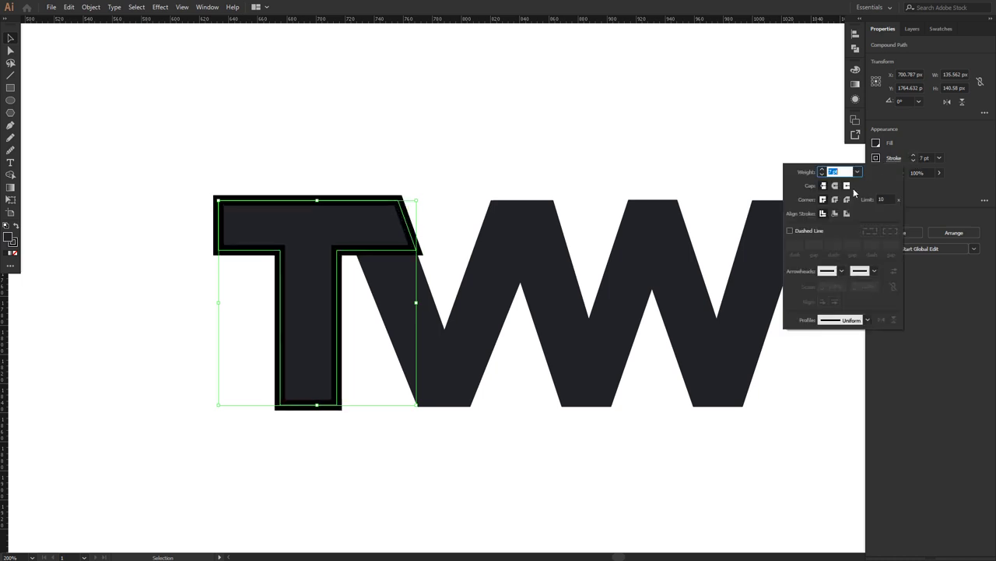
{"action": "left_click", "coordinate": [876, 158]}
{"action": "left_click", "coordinate": [779, 196]}
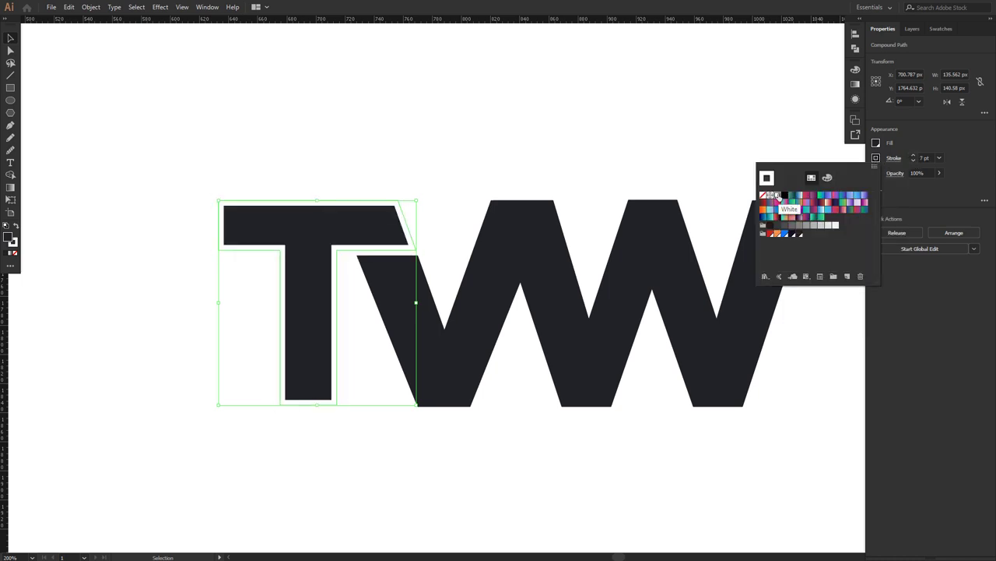
Align the T's 10 pt stroke to the outside of its outline.
{"action": "left_click", "coordinate": [895, 158]}
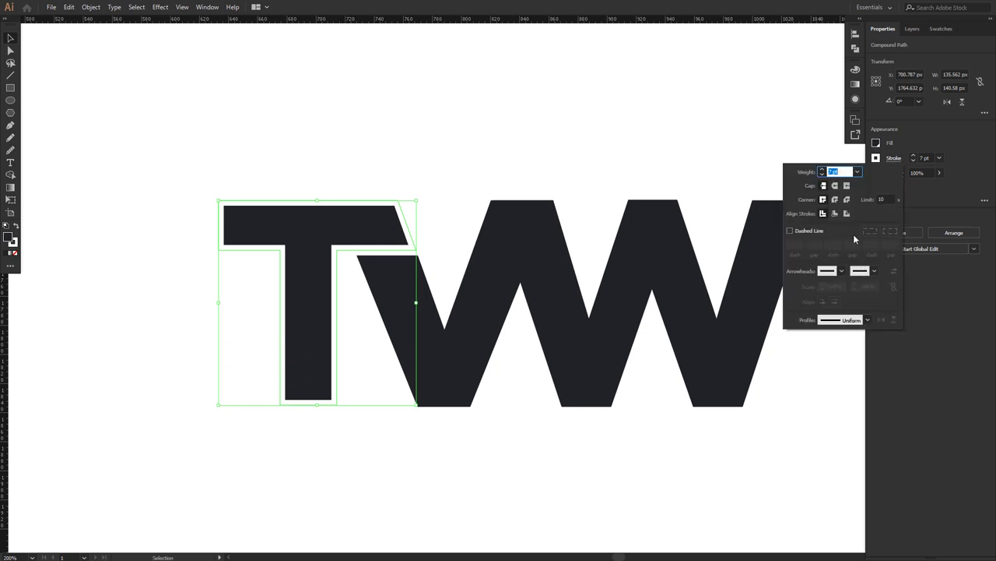
{"action": "left_click", "coordinate": [847, 214]}
{"action": "left_click", "coordinate": [915, 160]}
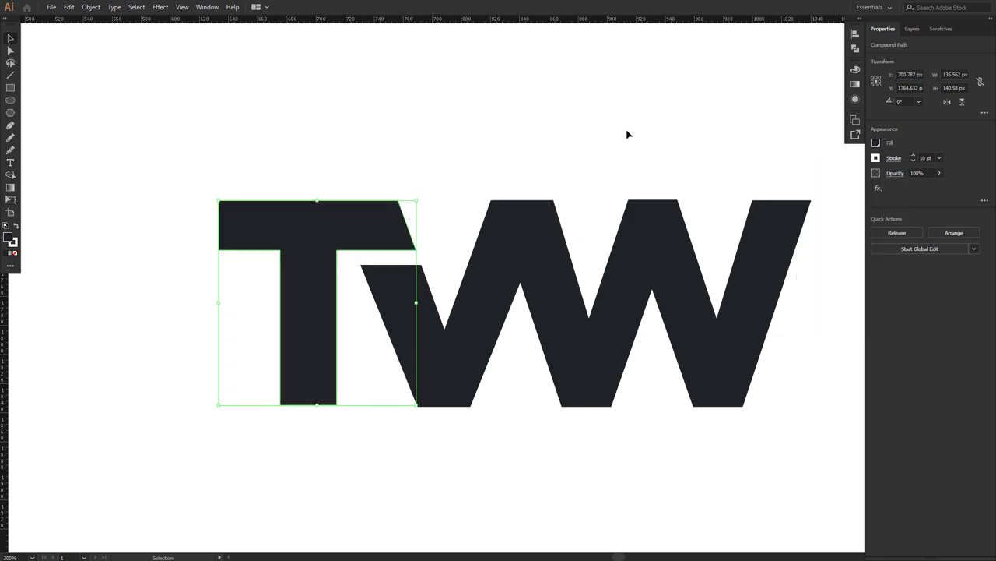
{"action": "left_click", "coordinate": [615, 186]}
{"action": "left_click", "coordinate": [383, 222]}
{"action": "left_click", "coordinate": [638, 151]}
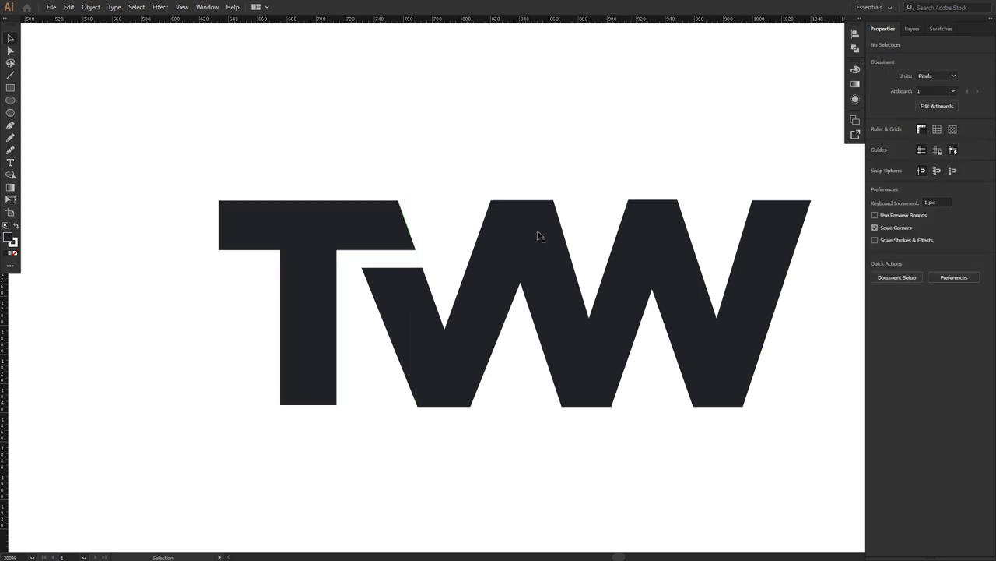
{"action": "left_click", "coordinate": [489, 287]}
Copy the T's white outside stroke onto the V with the Eyedropper.
{"action": "key", "text": "i"}
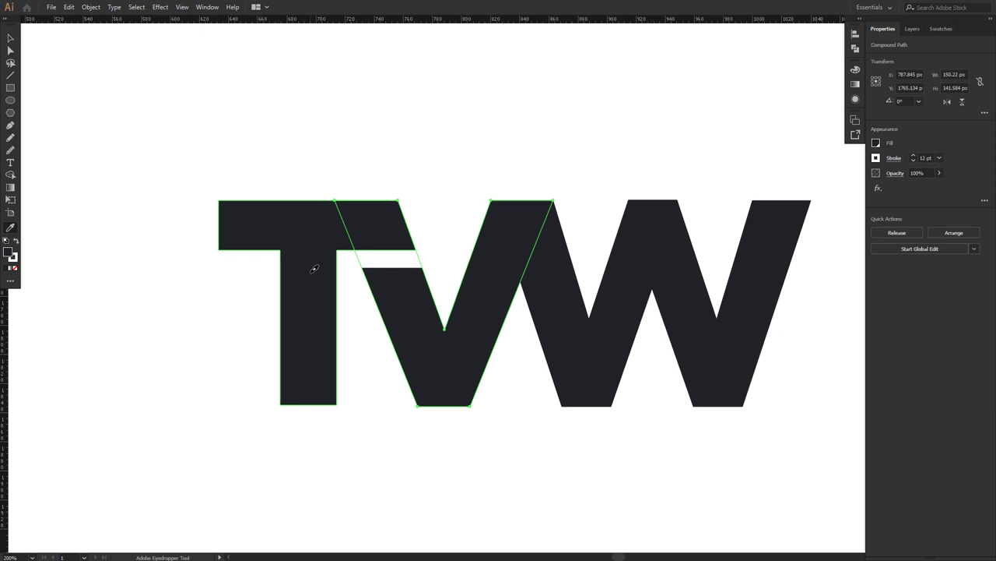
{"action": "key", "text": "v"}
{"action": "left_click", "coordinate": [447, 252]}
Bring the V to the front, then bring the T in front of the V.
{"action": "left_click", "coordinate": [472, 321]}
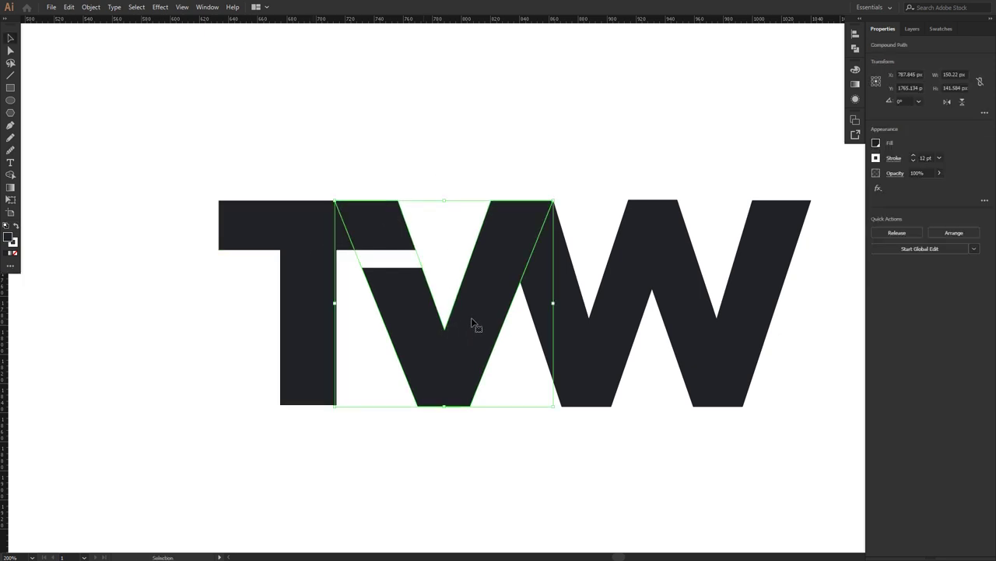
{"action": "right_click", "coordinate": [474, 315]}
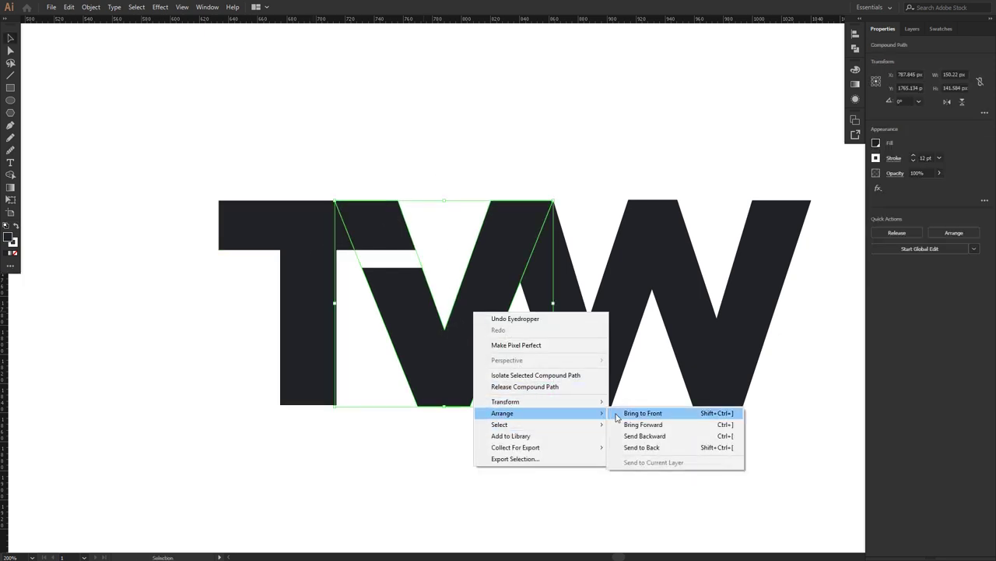
{"action": "left_click", "coordinate": [631, 411]}
{"action": "left_click", "coordinate": [299, 332]}
{"action": "right_click", "coordinate": [300, 333]}
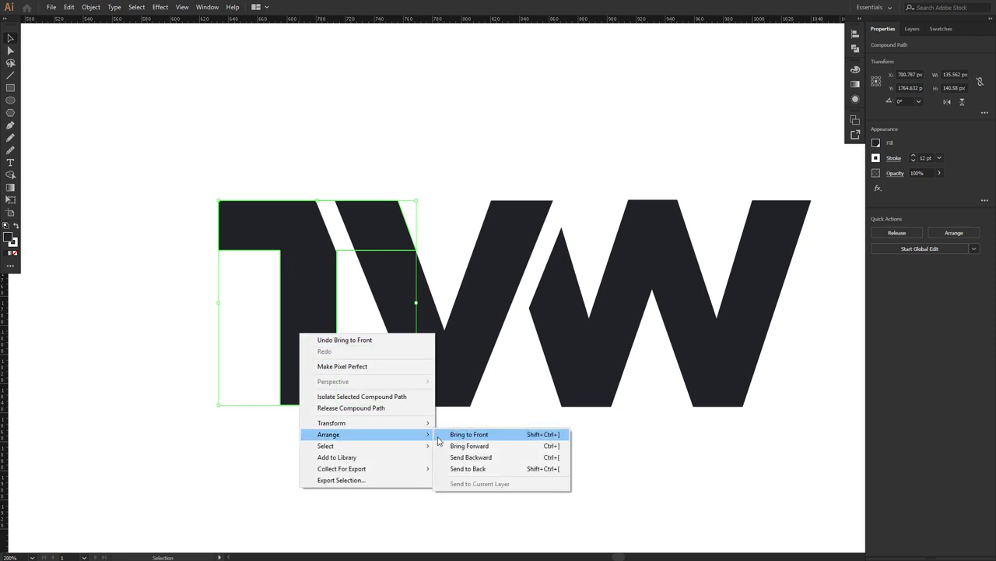
{"action": "left_click", "coordinate": [541, 433]}
{"action": "left_click", "coordinate": [545, 438]}
{"action": "scroll", "coordinate": [519, 407], "scroll_direction": "down", "scroll_amount": 1}
{"action": "scroll", "coordinate": [658, 438], "scroll_direction": "down", "scroll_amount": 1}
{"action": "scroll", "coordinate": [659, 439], "scroll_direction": "down", "scroll_amount": 2}
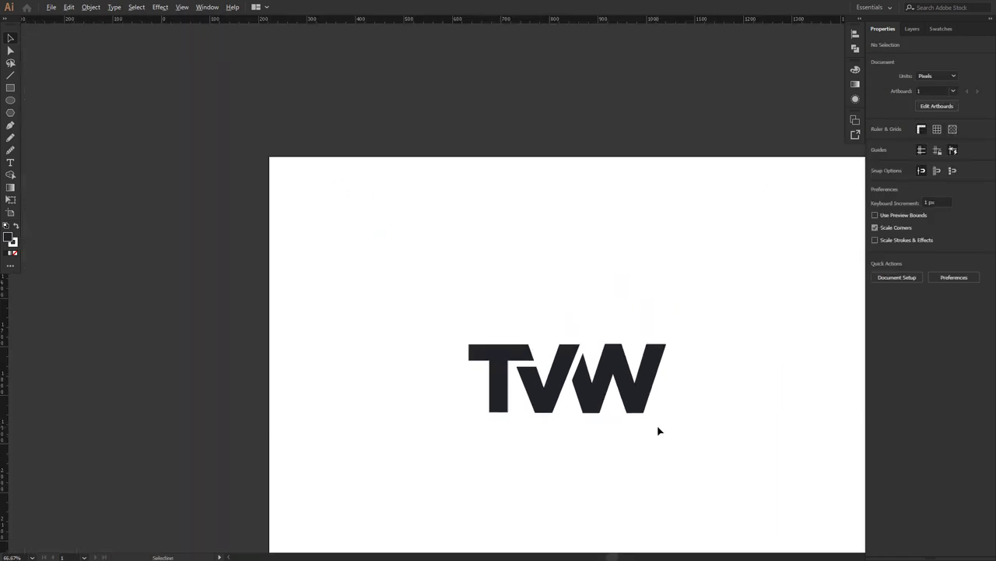
{"action": "scroll", "coordinate": [649, 435], "scroll_direction": "down", "scroll_amount": 2}
{"action": "scroll", "coordinate": [494, 327], "scroll_direction": "down", "scroll_amount": 1}
{"action": "scroll", "coordinate": [491, 363], "scroll_direction": "down", "scroll_amount": 1}
{"action": "scroll", "coordinate": [487, 330], "scroll_direction": "up", "scroll_amount": 4}
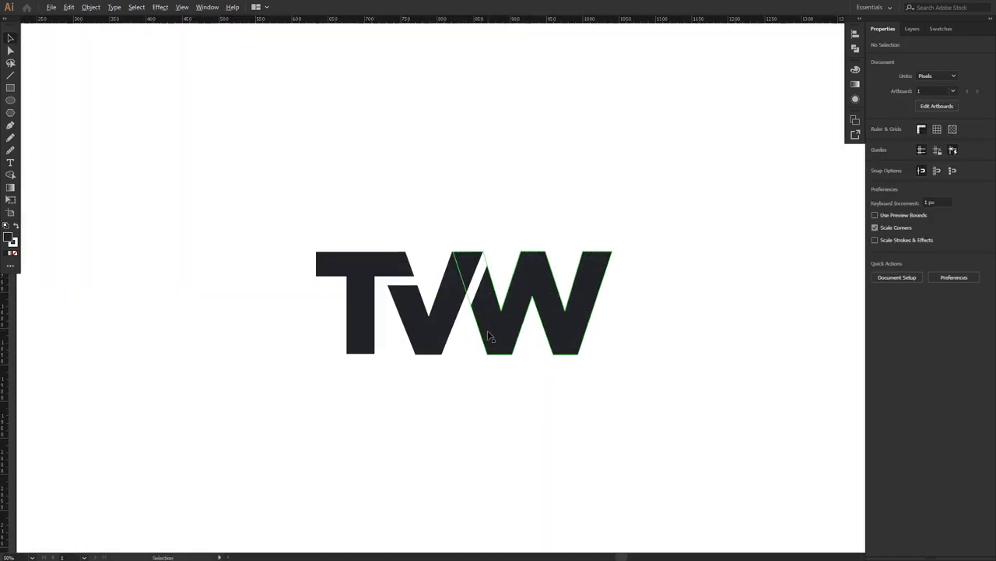
{"action": "scroll", "coordinate": [513, 355], "scroll_direction": "up", "scroll_amount": 1}
{"action": "left_click", "coordinate": [387, 287]}
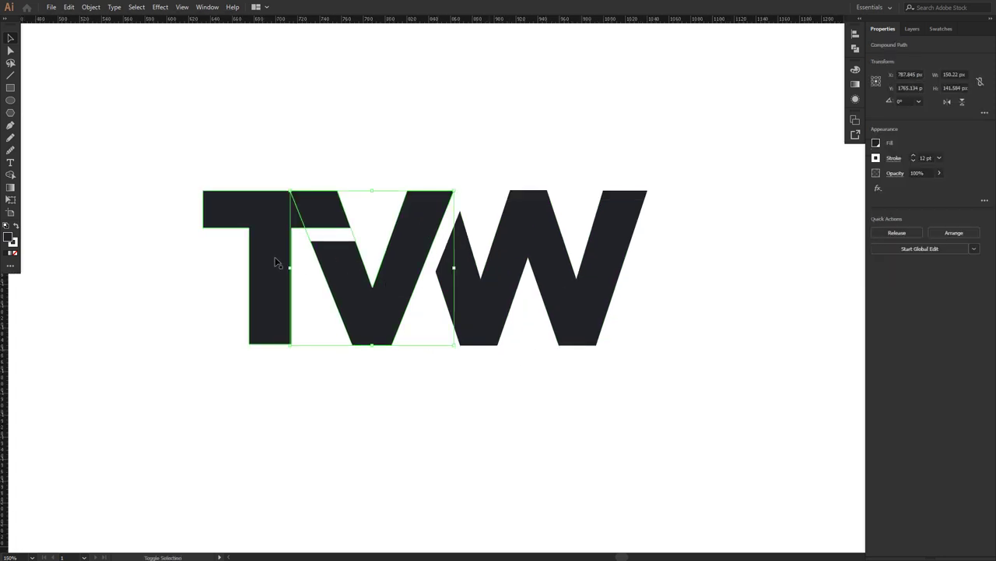
Expand the appearance of all TVW letters so their strokes become shapes.
{"action": "left_click", "coordinate": [759, 282]}
{"action": "left_click_drag", "start_coordinate": [638, 400], "coordinate": [246, 196]}
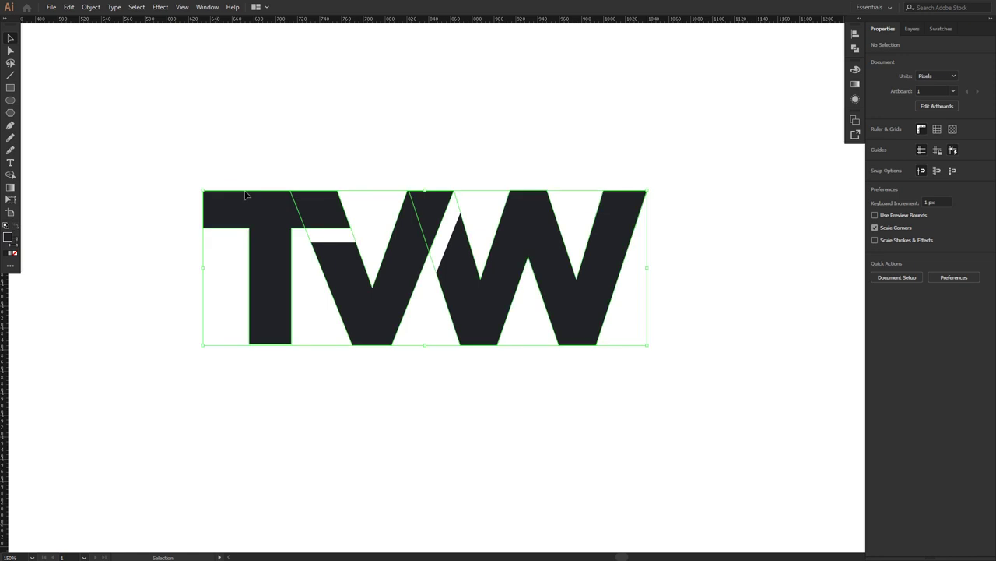
{"action": "left_click", "coordinate": [91, 7]}
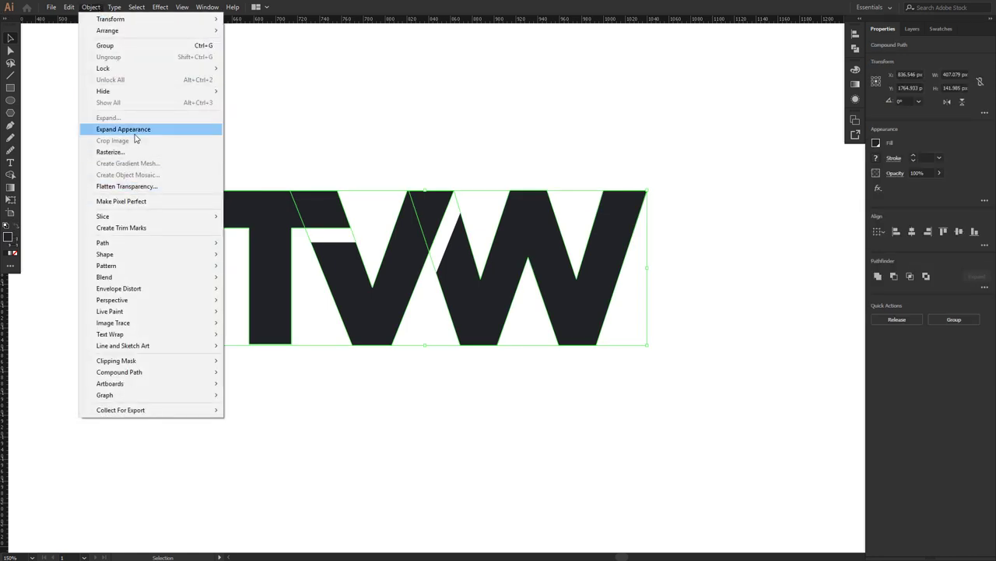
{"action": "left_click", "coordinate": [134, 133]}
{"action": "left_click", "coordinate": [605, 396]}
{"action": "left_click_drag", "start_coordinate": [646, 389], "coordinate": [247, 195]}
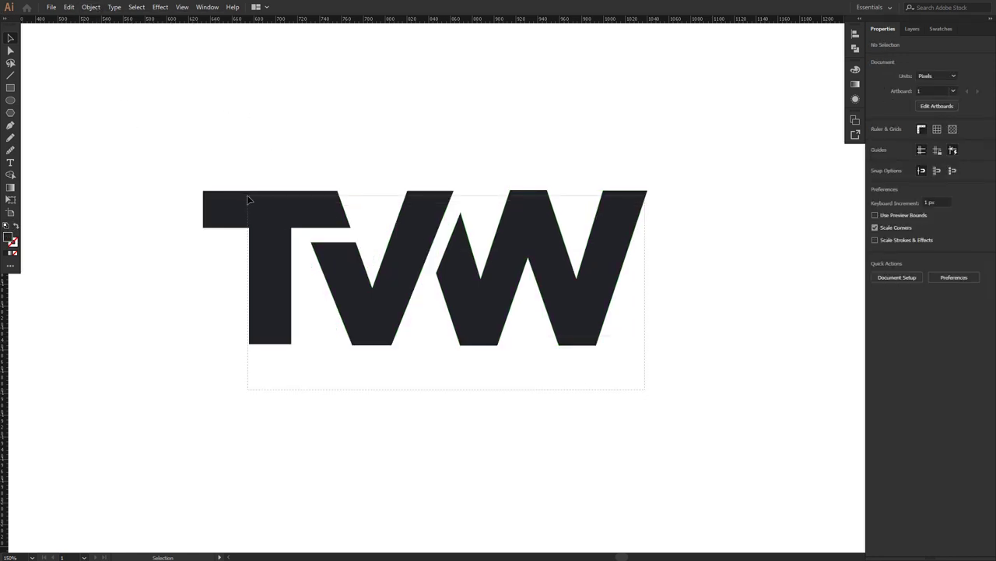
Merge the letter pieces with Shape Builder and remove the leftover white slivers.
{"action": "key", "text": "shift+m"}
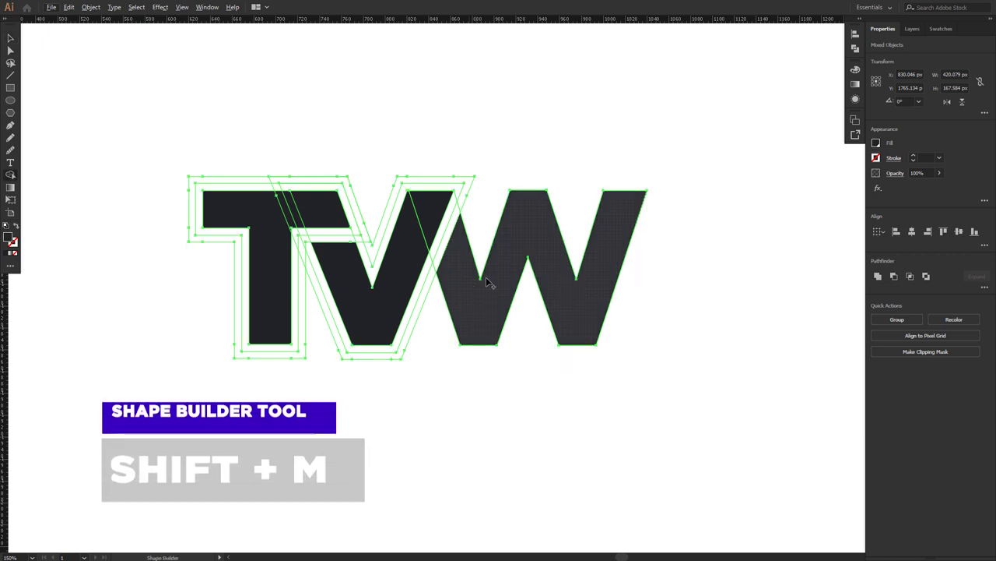
{"action": "left_click_drag", "start_coordinate": [513, 255], "coordinate": [389, 257]}
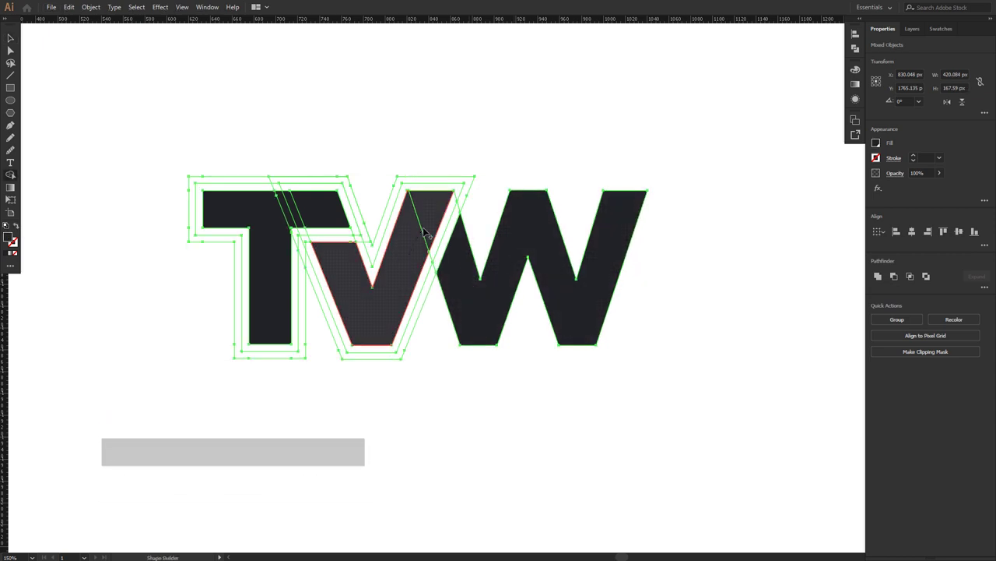
{"action": "left_click_drag", "start_coordinate": [270, 214], "coordinate": [289, 191]}
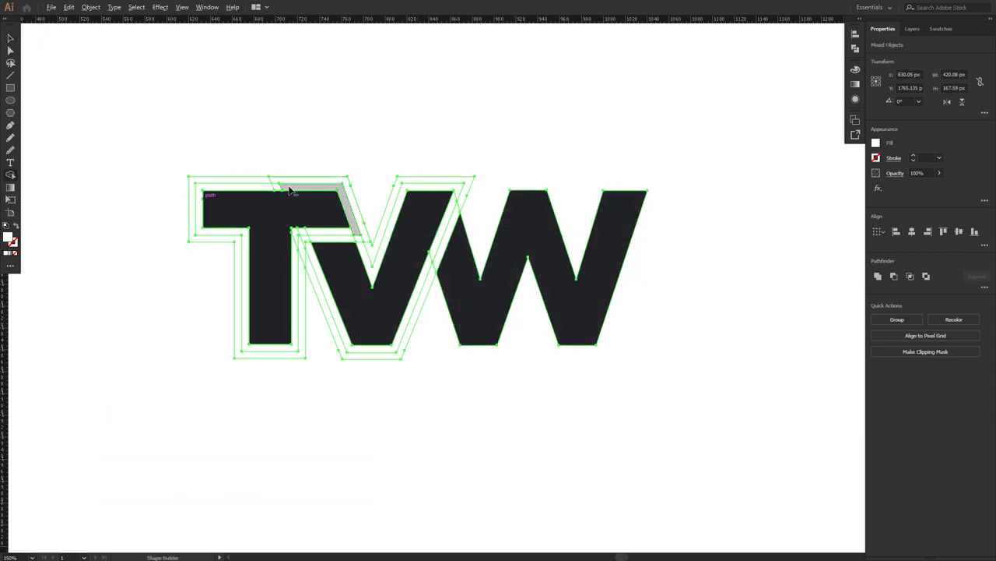
{"action": "scroll", "coordinate": [321, 238], "scroll_direction": "up", "scroll_amount": 2}
{"action": "left_click", "coordinate": [274, 242]}
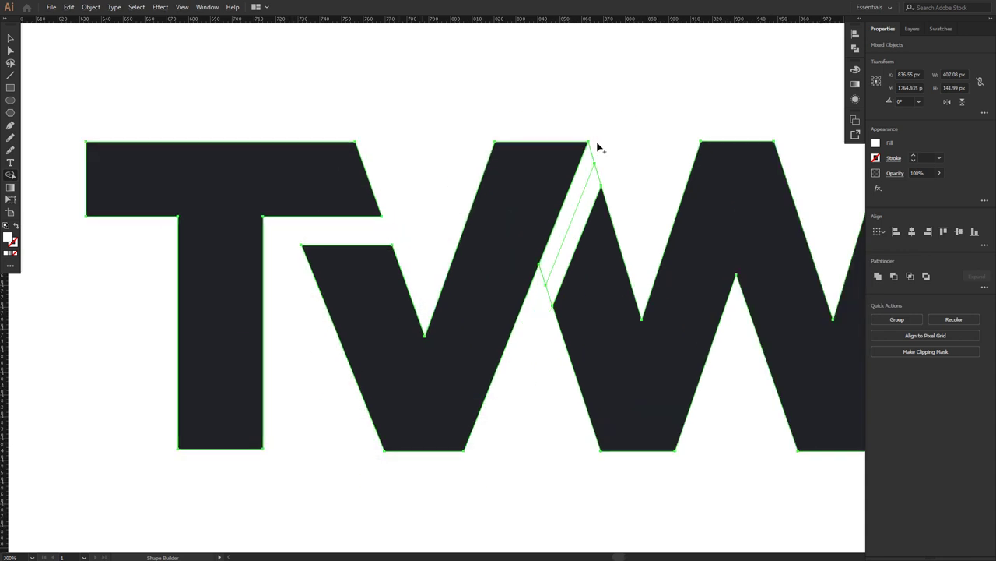
{"action": "scroll", "coordinate": [596, 149], "scroll_direction": "down", "scroll_amount": 2}
{"action": "left_click_drag", "start_coordinate": [662, 257], "coordinate": [444, 222]}
{"action": "key", "text": "v"}
{"action": "left_click", "coordinate": [491, 400]}
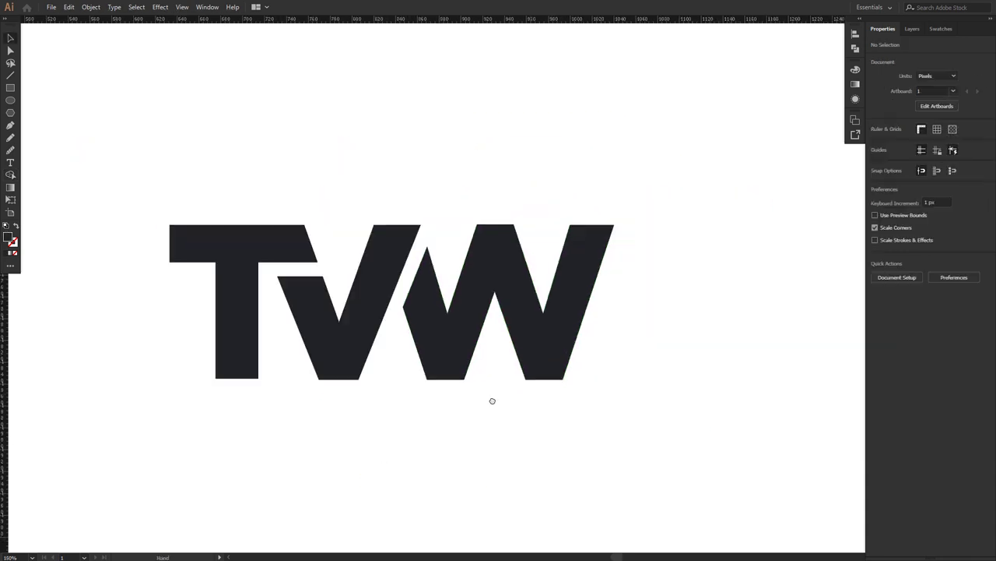
Group the TVW letters into one logo and move it higher on the artboard.
{"action": "key", "text": "ctrl+minus"}
{"action": "key", "text": "ctrl+minus"}
{"action": "left_click", "coordinate": [338, 313]}
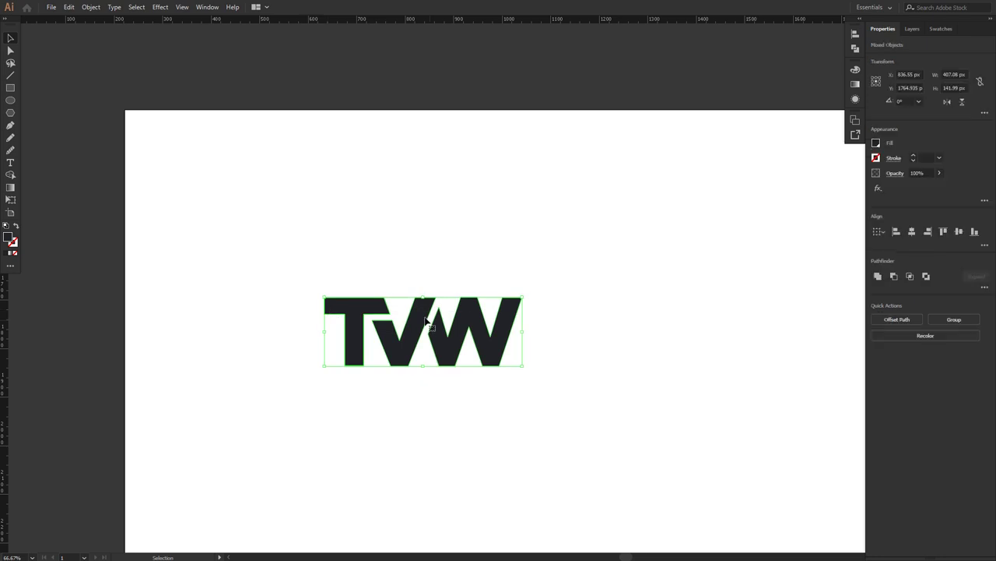
{"action": "right_click", "coordinate": [422, 316]}
{"action": "left_click", "coordinate": [440, 378]}
{"action": "left_click", "coordinate": [605, 320]}
{"action": "left_click_drag", "start_coordinate": [570, 329], "coordinate": [525, 284]}
{"action": "key", "text": "ctrl+minus"}
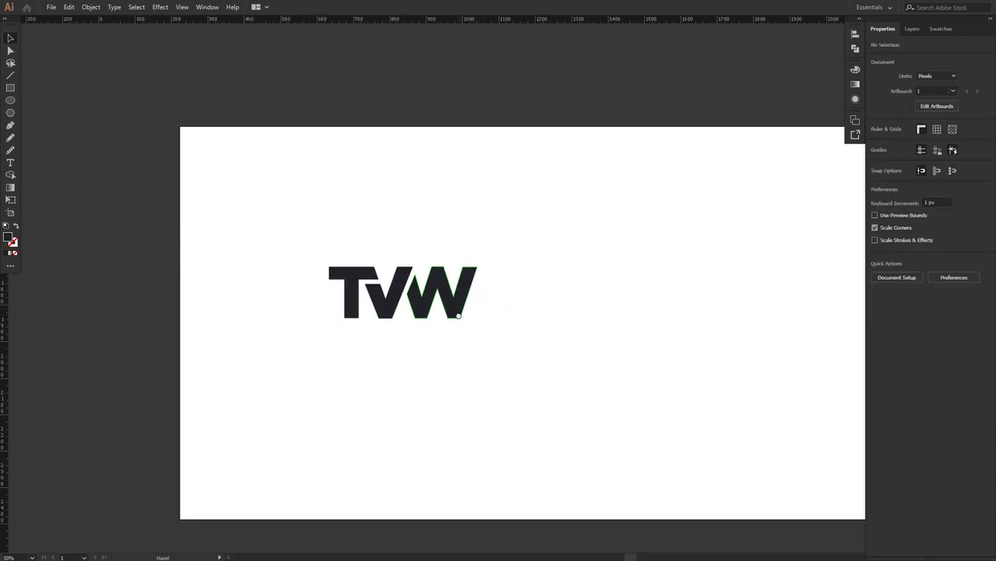
{"action": "left_click_drag", "start_coordinate": [456, 311], "coordinate": [421, 309]}
{"action": "left_click_drag", "start_coordinate": [361, 312], "coordinate": [360, 250]}
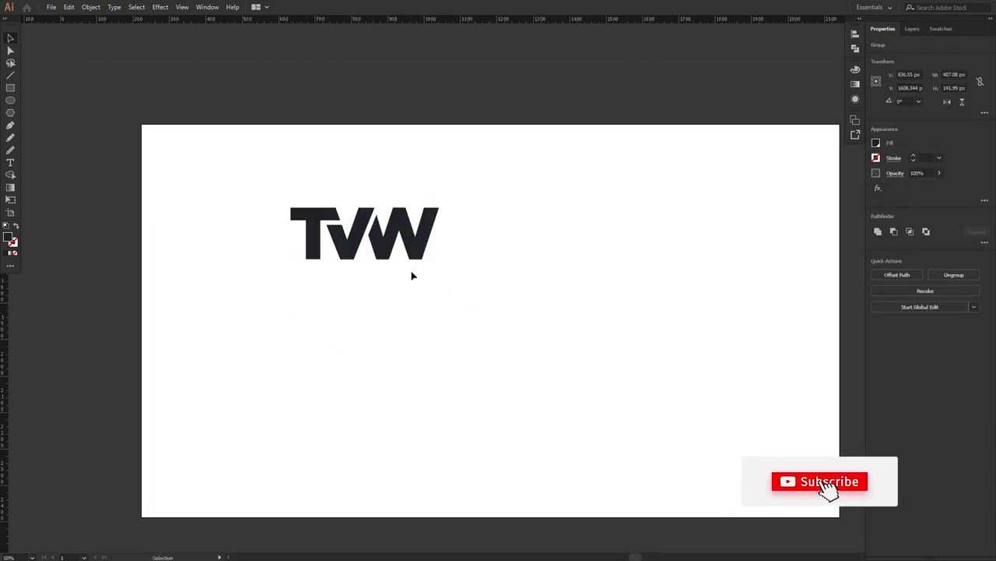
{"action": "left_click", "coordinate": [412, 276]}
Colour the logo's T and V red.
{"action": "key", "text": "a"}
{"action": "left_click", "coordinate": [354, 238]}
{"action": "left_click", "coordinate": [317, 226], "text": "shift"}
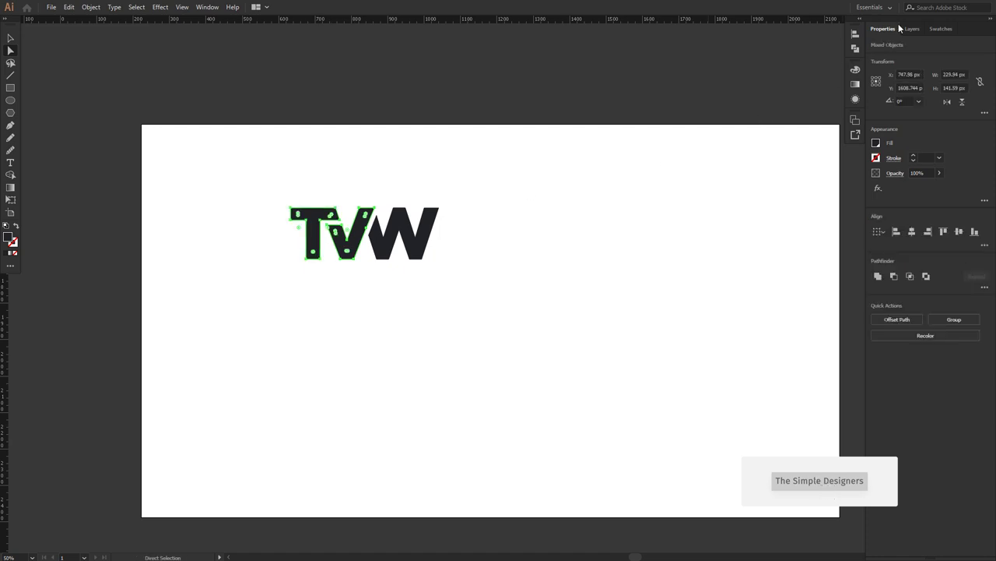
{"action": "left_click", "coordinate": [938, 28]}
{"action": "left_click", "coordinate": [894, 198]}
{"action": "key", "text": "v"}
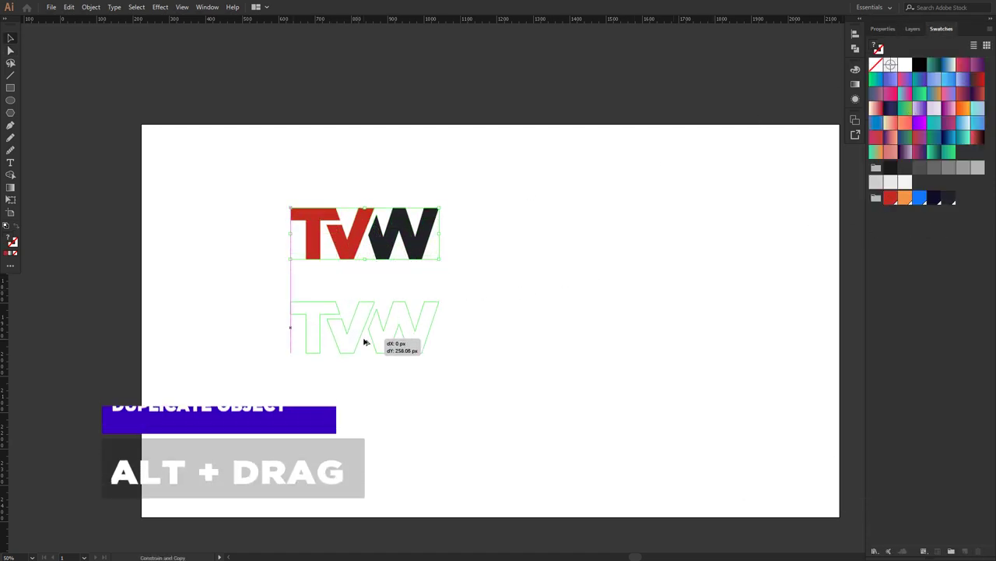
Duplicate the logo below and colour its T and V blue.
{"action": "left_click_drag", "start_coordinate": [332, 219], "coordinate": [332, 313]}
{"action": "left_click", "coordinate": [524, 312]}
{"action": "left_click", "coordinate": [324, 320], "text": "ctrl"}
{"action": "left_click", "coordinate": [917, 199]}
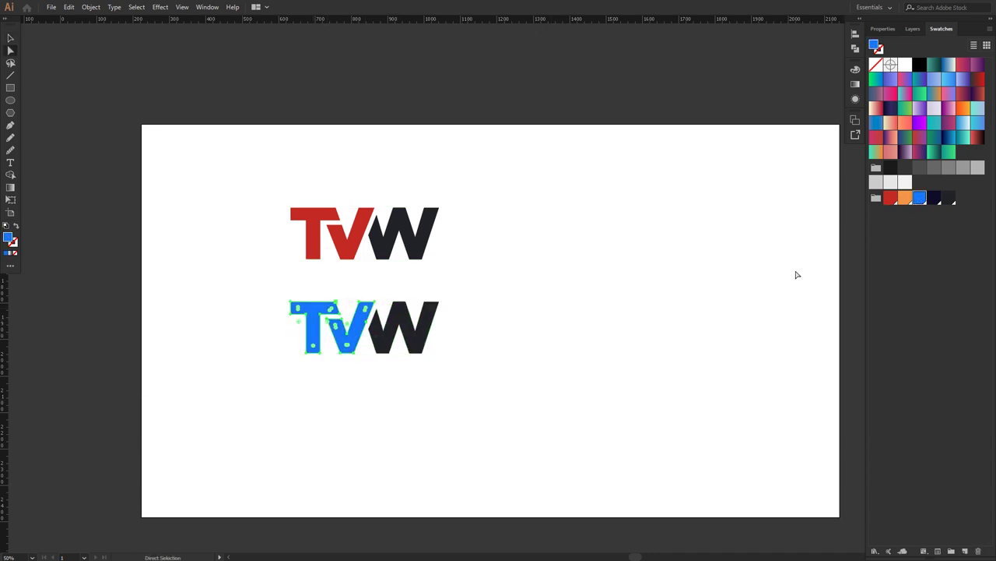
{"action": "left_click", "coordinate": [323, 316]}
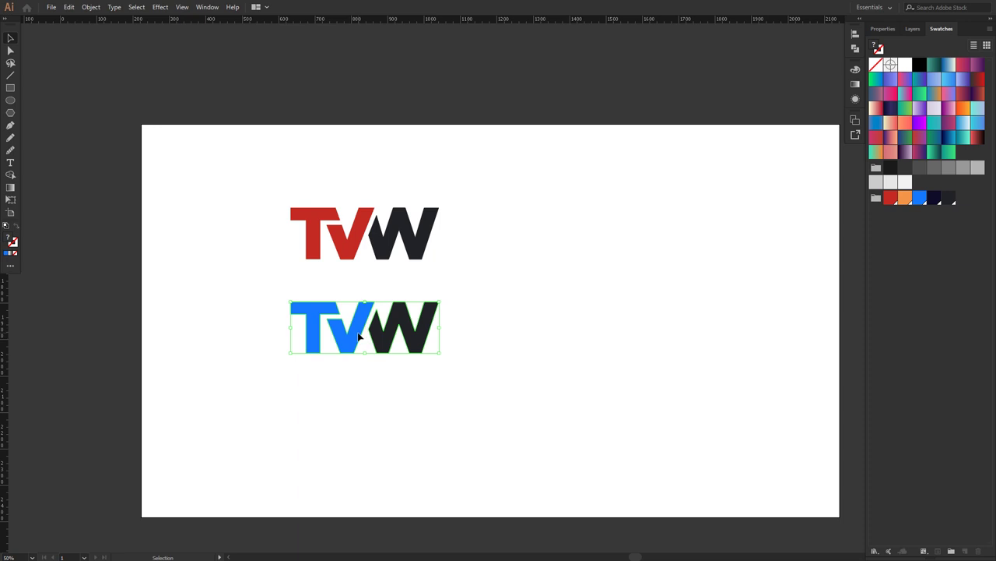
Duplicate the blue logo below and colour its T and V orange.
{"action": "left_click_drag", "start_coordinate": [358, 336], "coordinate": [358, 415]}
{"action": "key", "text": "ctrl+shift+a"}
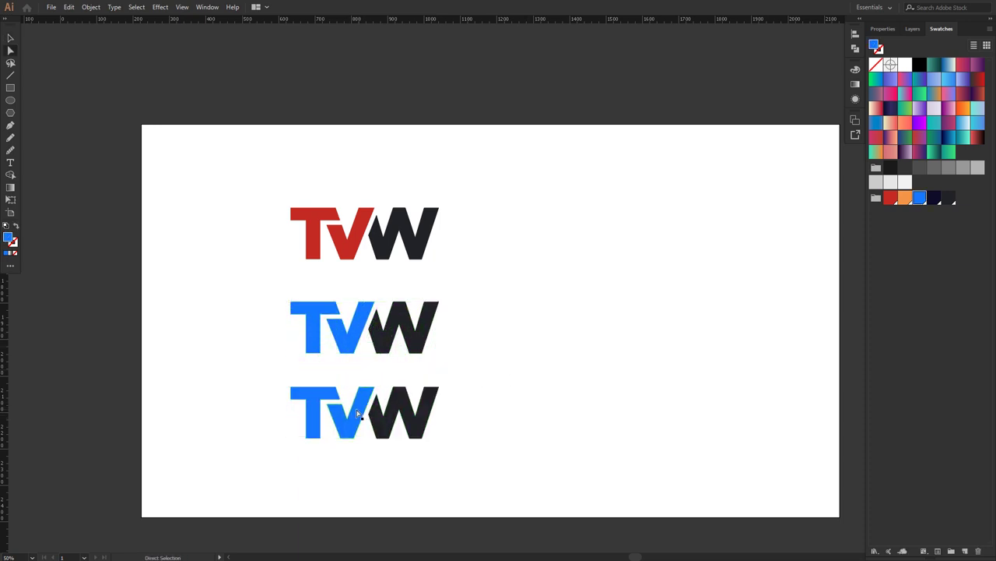
{"action": "left_click", "coordinate": [903, 198]}
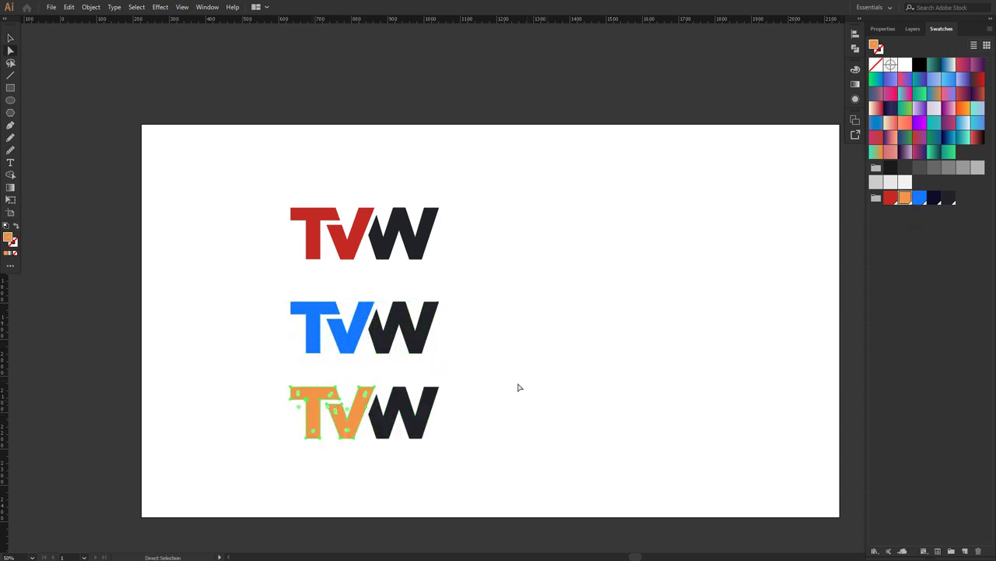
{"action": "left_click_drag", "start_coordinate": [478, 460], "coordinate": [357, 437]}
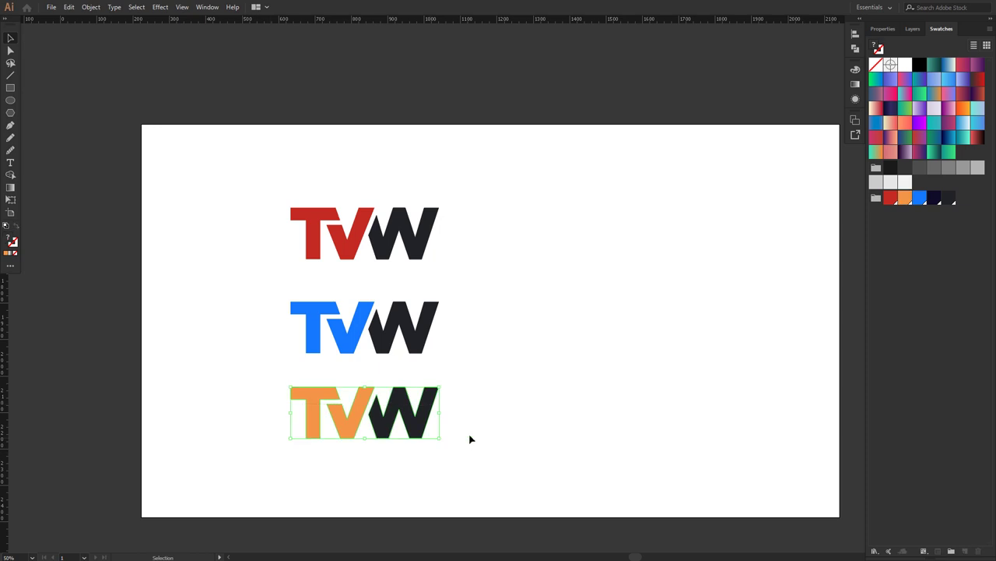
{"action": "left_click", "coordinate": [890, 31]}
Recolor the bottom mark's orange T and V to teal green R15 G160 B122.
{"action": "left_click", "coordinate": [934, 293]}
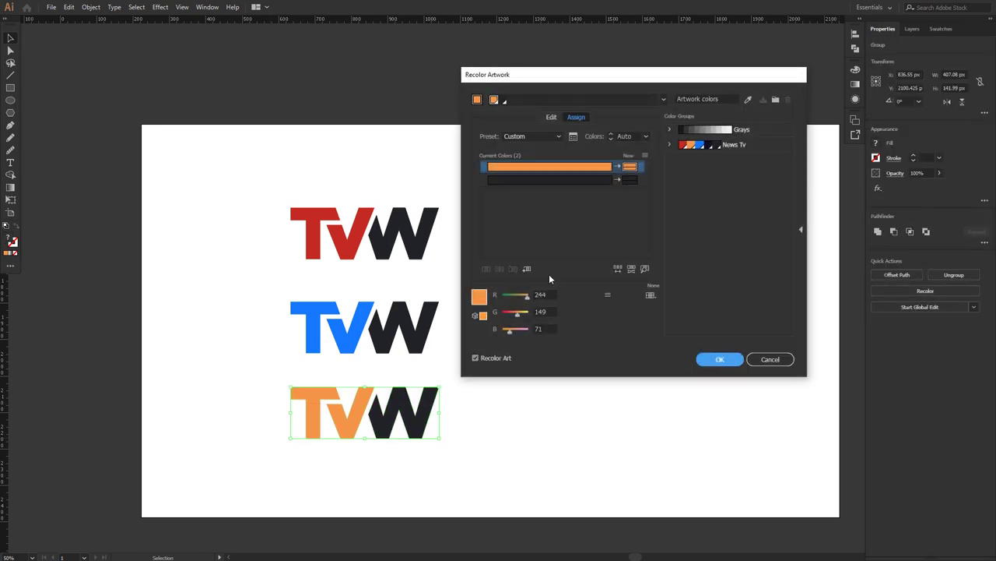
{"action": "left_click_drag", "start_coordinate": [520, 299], "coordinate": [505, 299]}
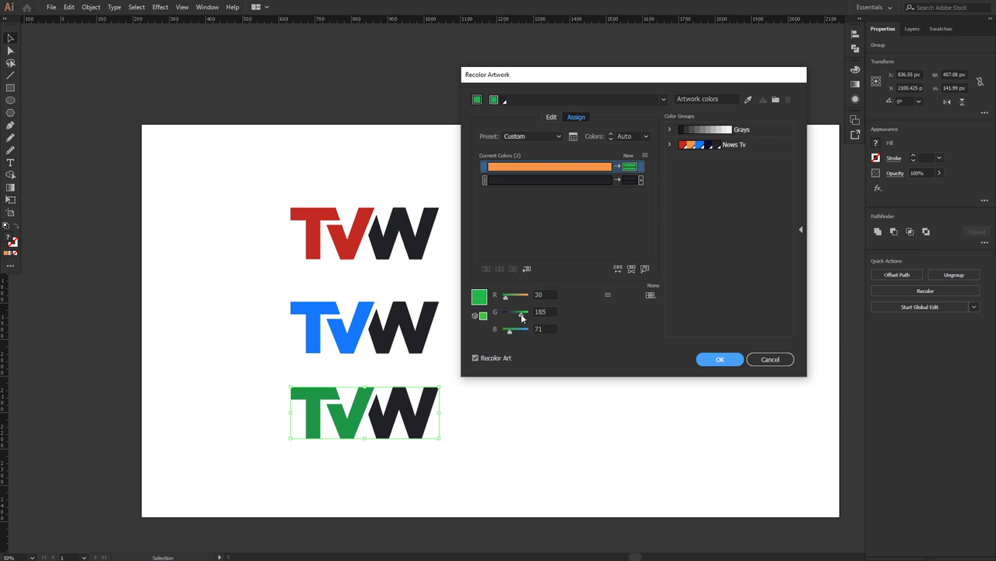
{"action": "left_click_drag", "start_coordinate": [522, 317], "coordinate": [517, 313]}
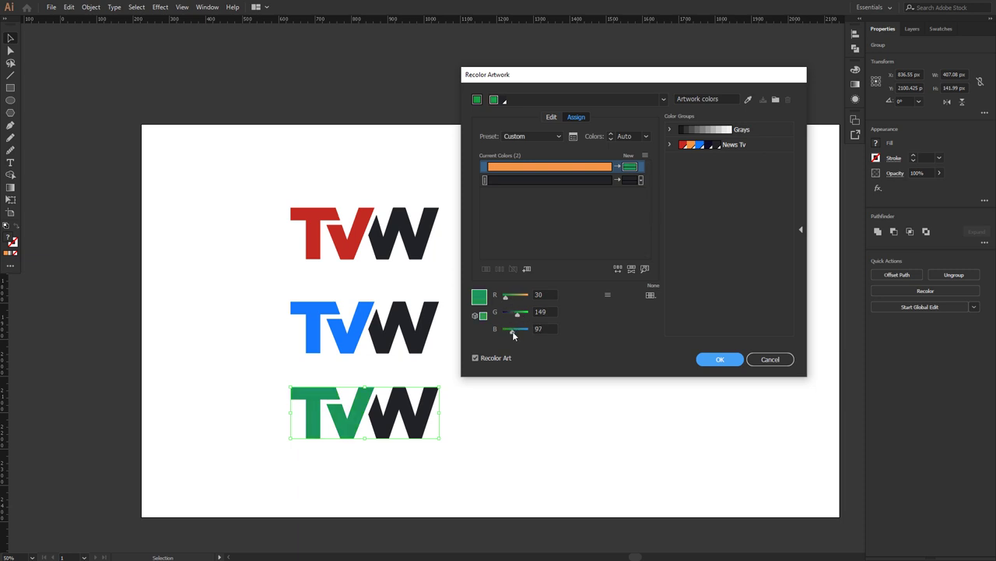
{"action": "left_click_drag", "start_coordinate": [515, 331], "coordinate": [520, 316]}
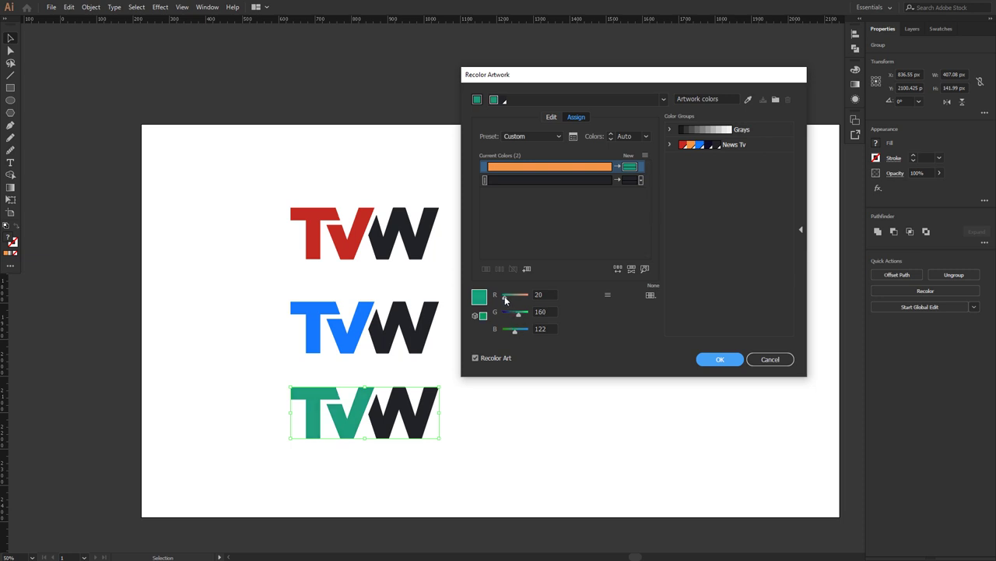
{"action": "left_click", "coordinate": [716, 359]}
Fill the W of the blue and green lettermarks with dark navy.
{"action": "key", "text": "a"}
{"action": "left_click", "coordinate": [436, 320]}
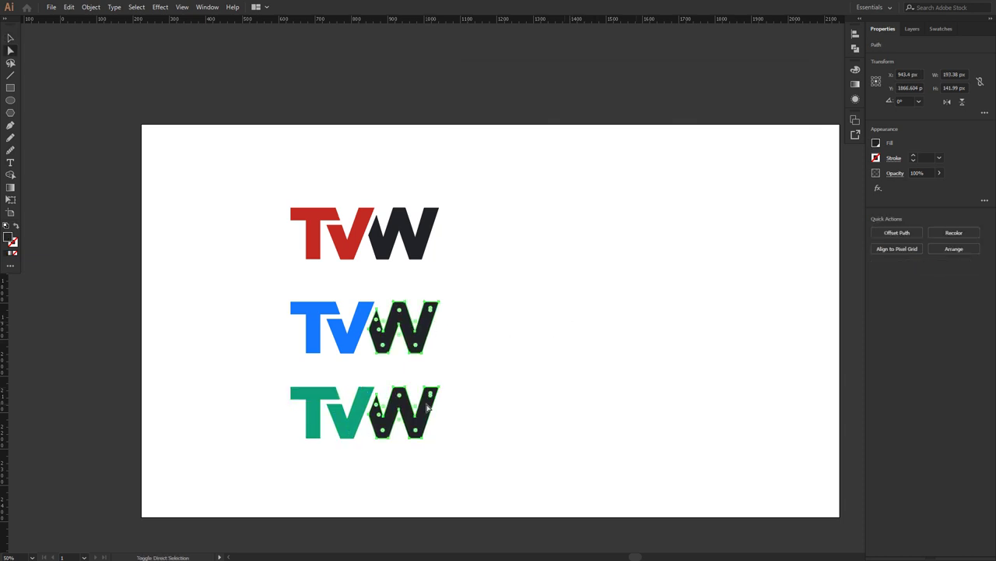
{"action": "left_click", "coordinate": [941, 29]}
{"action": "left_click", "coordinate": [934, 198]}
{"action": "left_click", "coordinate": [623, 300]}
{"action": "key", "text": "v"}
Select all three TVW logos and shift them further left.
{"action": "scroll", "coordinate": [507, 278], "scroll_direction": "right", "scroll_amount": 1}
{"action": "scroll", "coordinate": [468, 346], "scroll_direction": "down", "scroll_amount": 1}
{"action": "left_click_drag", "start_coordinate": [449, 403], "coordinate": [218, 180]}
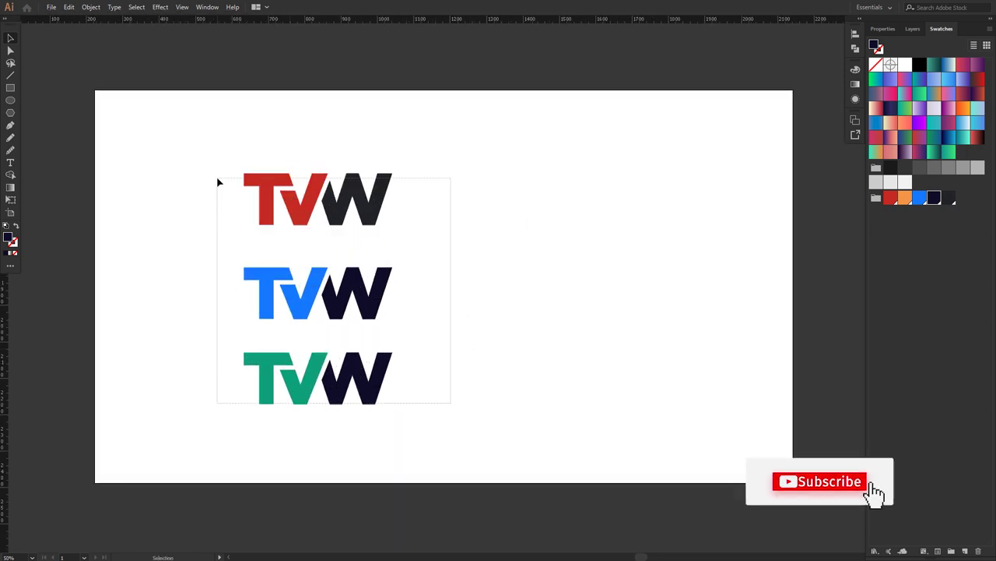
{"action": "left_click_drag", "start_coordinate": [356, 198], "coordinate": [301, 199]}
{"action": "left_click", "coordinate": [449, 247]}
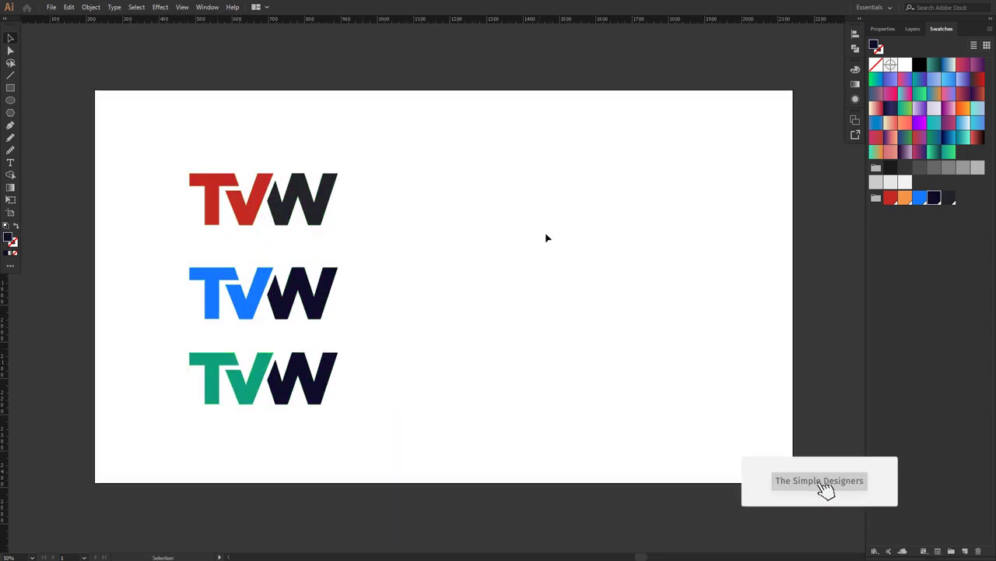
Draw a circle to the right of the logos and fill it with the logo's red.
{"action": "left_click_drag", "start_coordinate": [600, 201], "coordinate": [691, 292]}
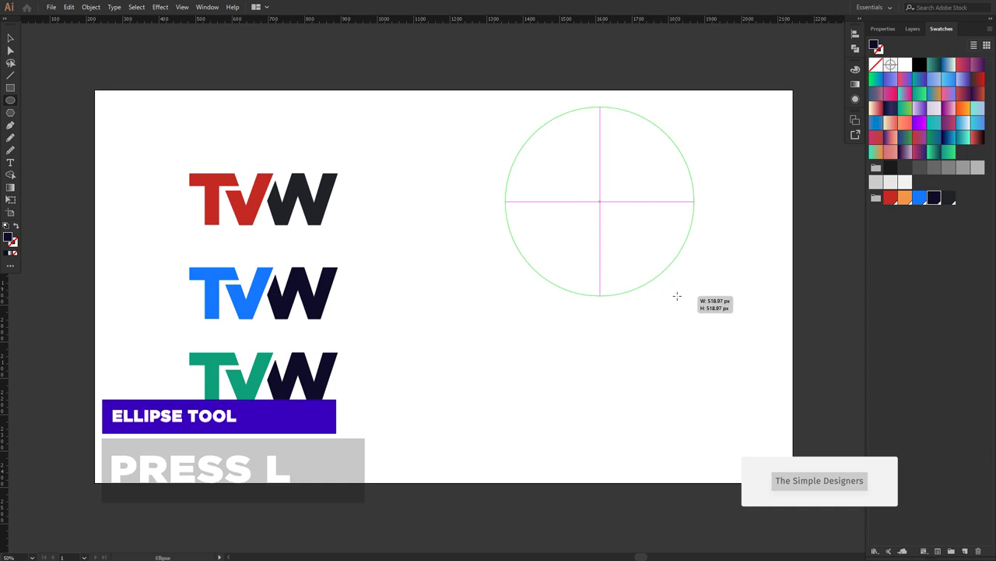
{"action": "left_click_drag", "start_coordinate": [600, 201], "coordinate": [599, 216]}
{"action": "key", "text": "i"}
{"action": "left_click", "coordinate": [258, 187]}
{"action": "key", "text": "v"}
Copy the top TVW onto the red circle, enlarge it across the circle and make it white.
{"action": "left_click", "coordinate": [418, 216]}
{"action": "left_click_drag", "start_coordinate": [279, 204], "coordinate": [596, 218]}
{"action": "left_click_drag", "start_coordinate": [678, 244], "coordinate": [689, 253]}
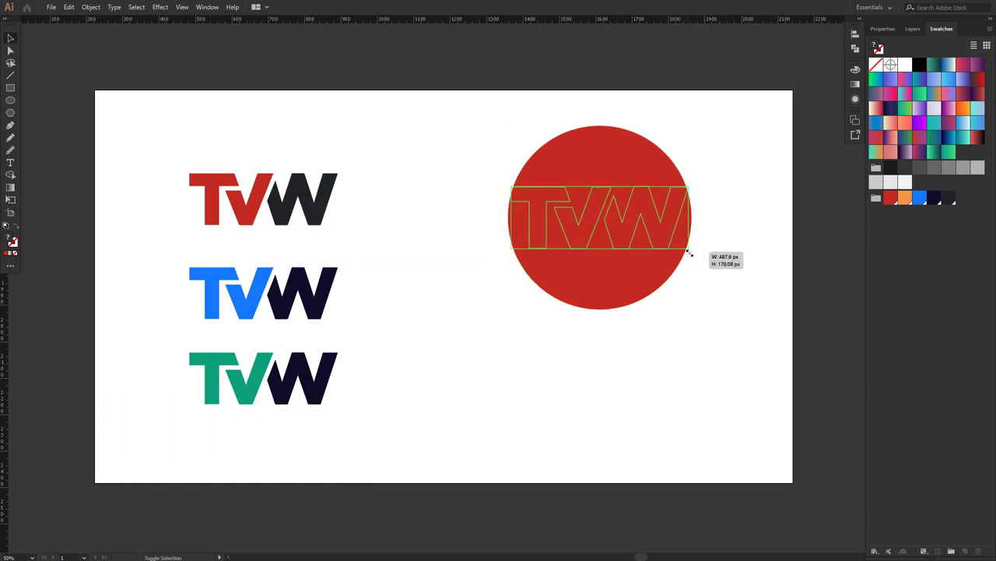
{"action": "left_click", "coordinate": [730, 297]}
{"action": "right_click", "coordinate": [638, 224]}
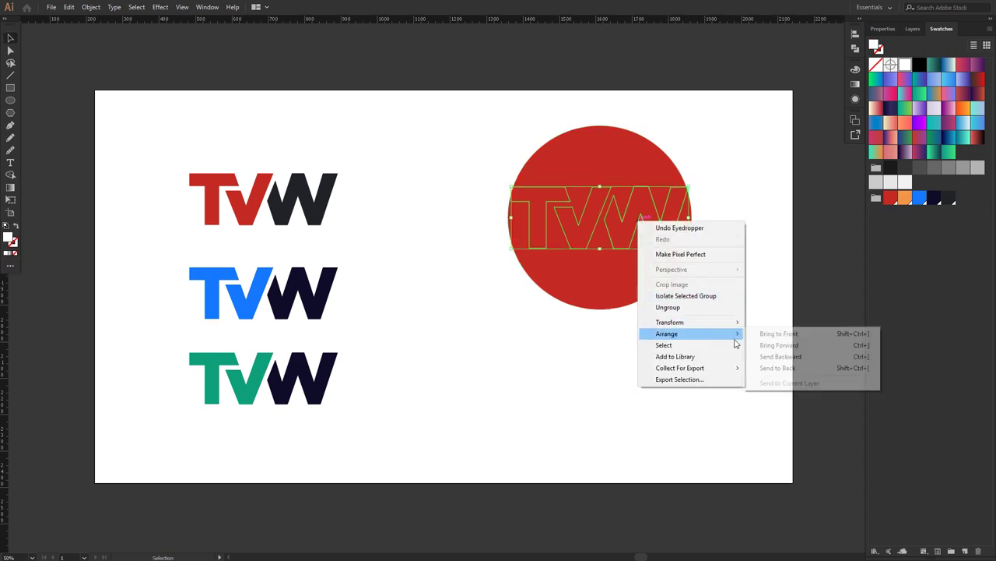
Bring the white TVW in front and stretch it wider than the red circle.
{"action": "left_click", "coordinate": [749, 329]}
{"action": "scroll", "coordinate": [730, 253], "scroll_direction": "up", "scroll_amount": 2}
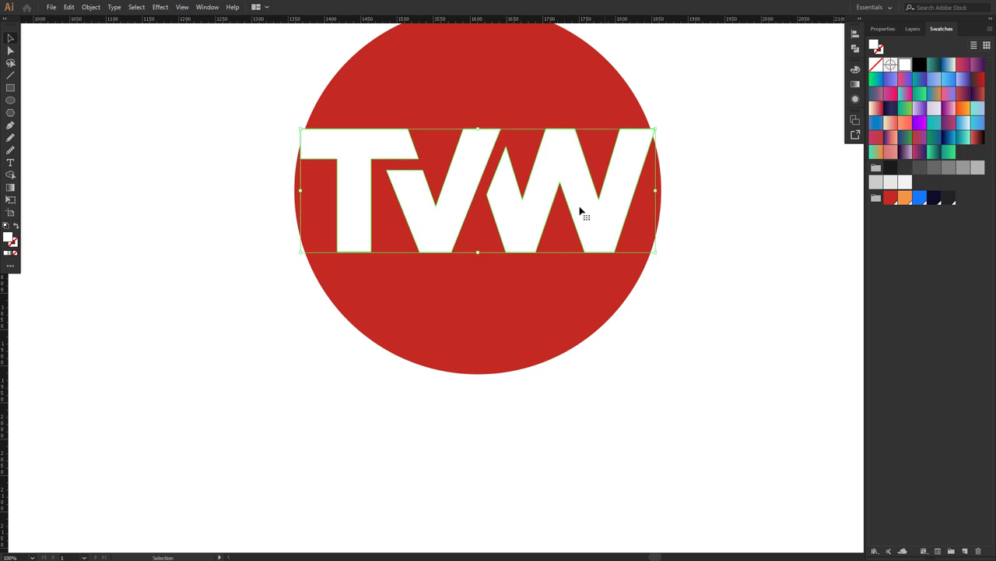
{"action": "left_click_drag", "start_coordinate": [658, 254], "coordinate": [667, 262]}
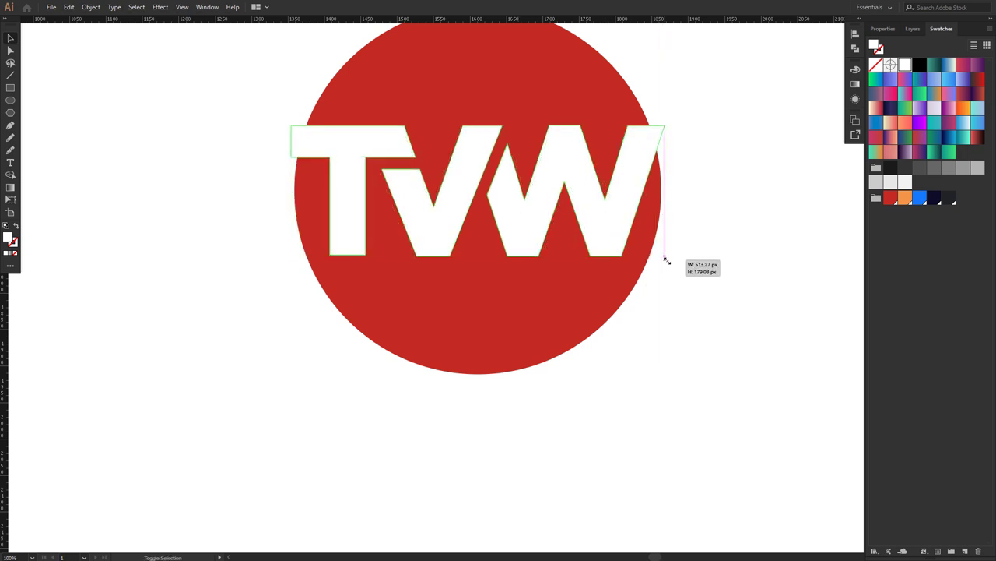
{"action": "left_click", "coordinate": [685, 295]}
Vertically centre the white TVW on the red circle.
{"action": "left_click_drag", "start_coordinate": [253, 89], "coordinate": [253, 89]}
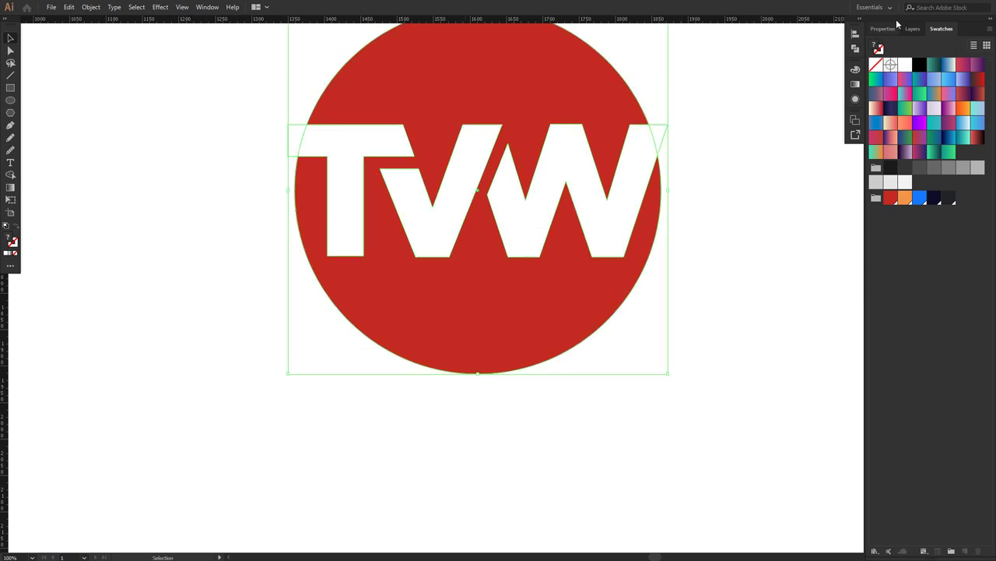
{"action": "left_click", "coordinate": [885, 29]}
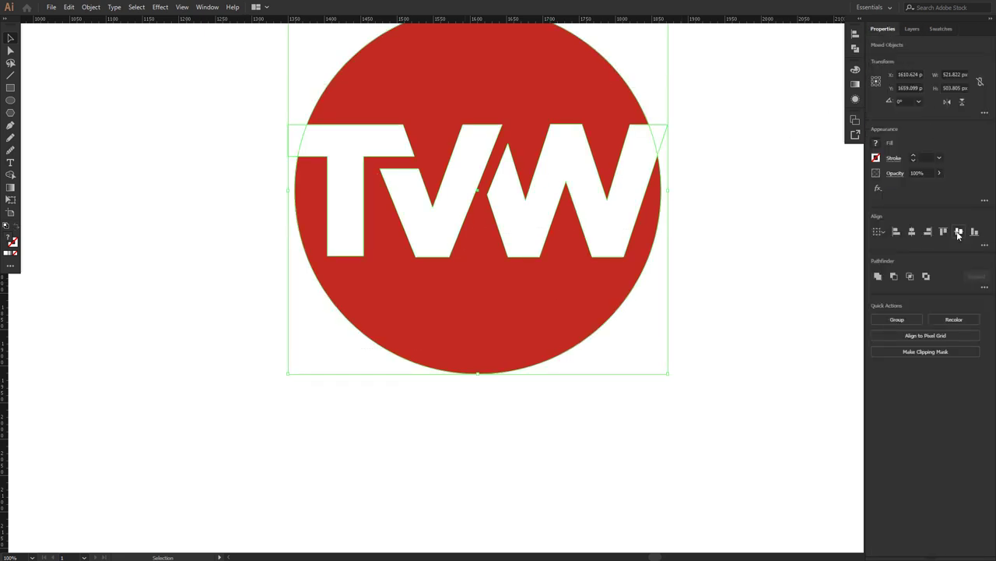
{"action": "left_click", "coordinate": [762, 223]}
{"action": "scroll", "coordinate": [682, 274], "scroll_direction": "down", "scroll_amount": 1}
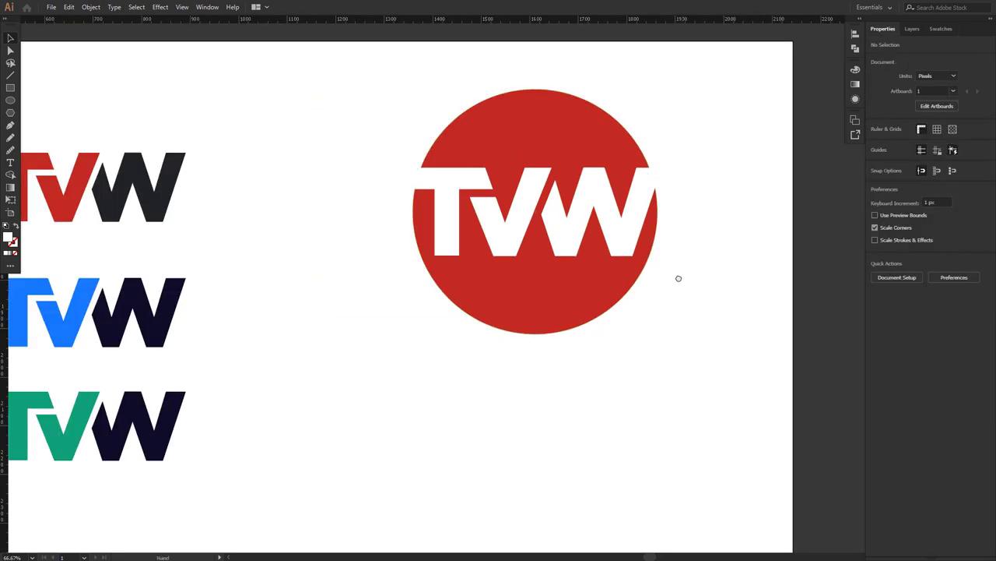
{"action": "scroll", "coordinate": [659, 299], "scroll_direction": "down", "scroll_amount": 1}
Nudge the TVW into place, then shrink the circle badge slightly around its centre.
{"action": "left_click", "coordinate": [530, 230]}
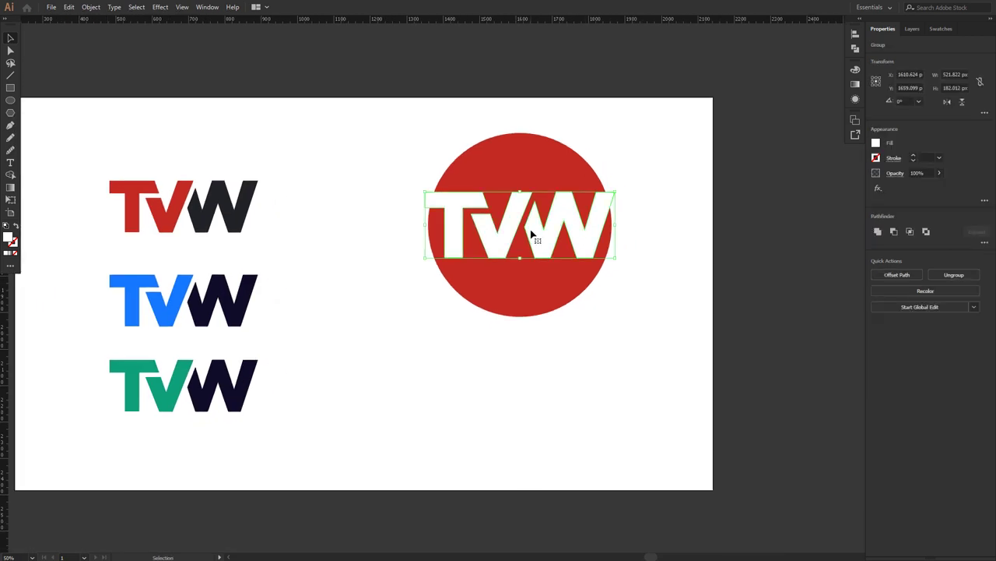
{"action": "key", "text": "Down"}
{"action": "key", "text": "Down"}
{"action": "key", "text": "Down"}
{"action": "key", "text": "Down"}
{"action": "key", "text": "Down"}
{"action": "key", "text": "Down"}
{"action": "key", "text": "Down"}
{"action": "key", "text": "Down"}
{"action": "key", "text": "Down"}
{"action": "key", "text": "Down"}
{"action": "key", "text": "Down"}
{"action": "key", "text": "Down"}
{"action": "key", "text": "Up"}
{"action": "key", "text": "Up"}
{"action": "key", "text": "Up"}
{"action": "key", "text": "Up"}
{"action": "key", "text": "Up"}
{"action": "key", "text": "Up"}
{"action": "left_click_drag", "start_coordinate": [646, 336], "coordinate": [494, 196]}
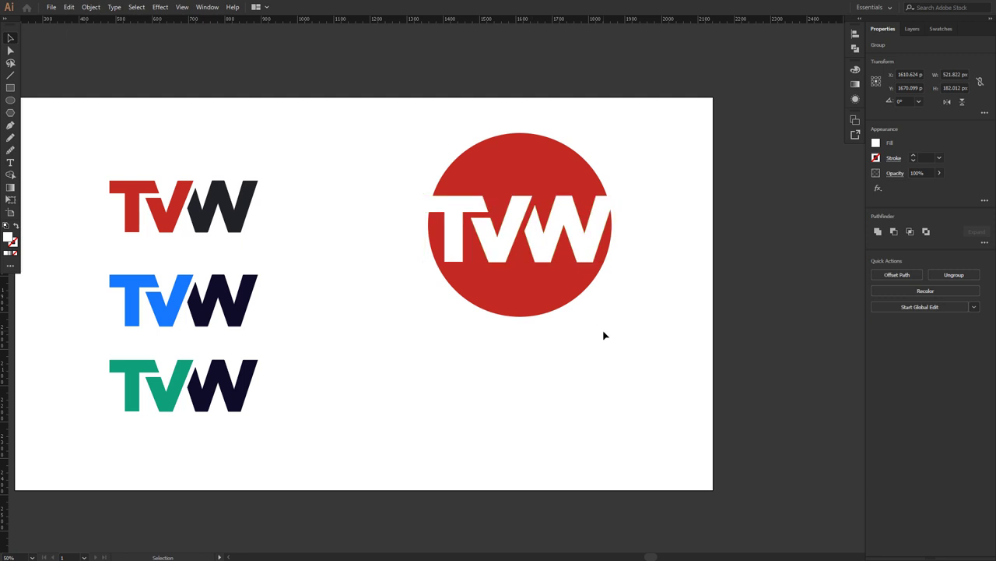
{"action": "left_click_drag", "start_coordinate": [614, 133], "coordinate": [600, 150]}
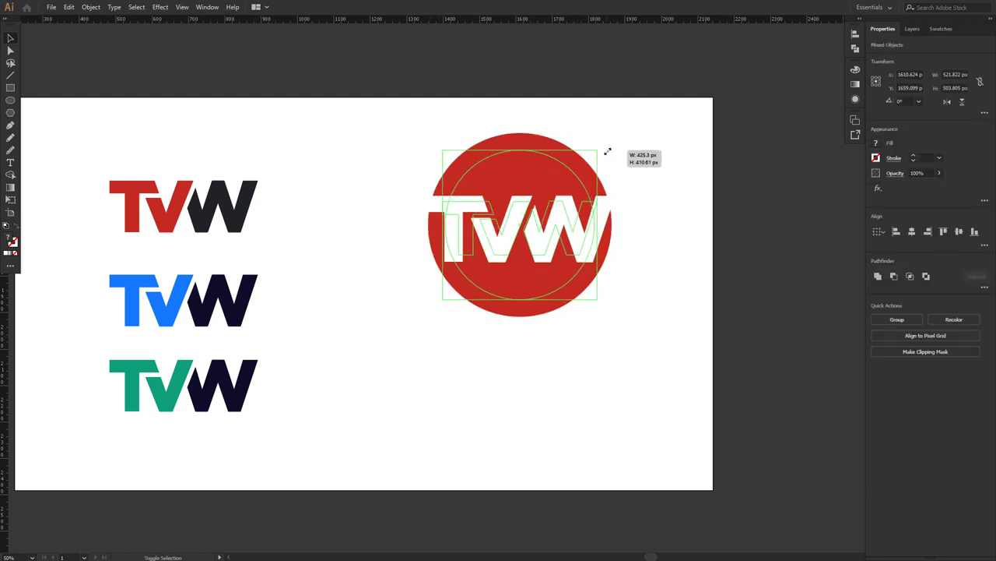
Trim the T and W slivers sticking past the circle with Shape Builder.
{"action": "left_click", "coordinate": [620, 293]}
{"action": "left_click_drag", "start_coordinate": [431, 178], "coordinate": [615, 310]}
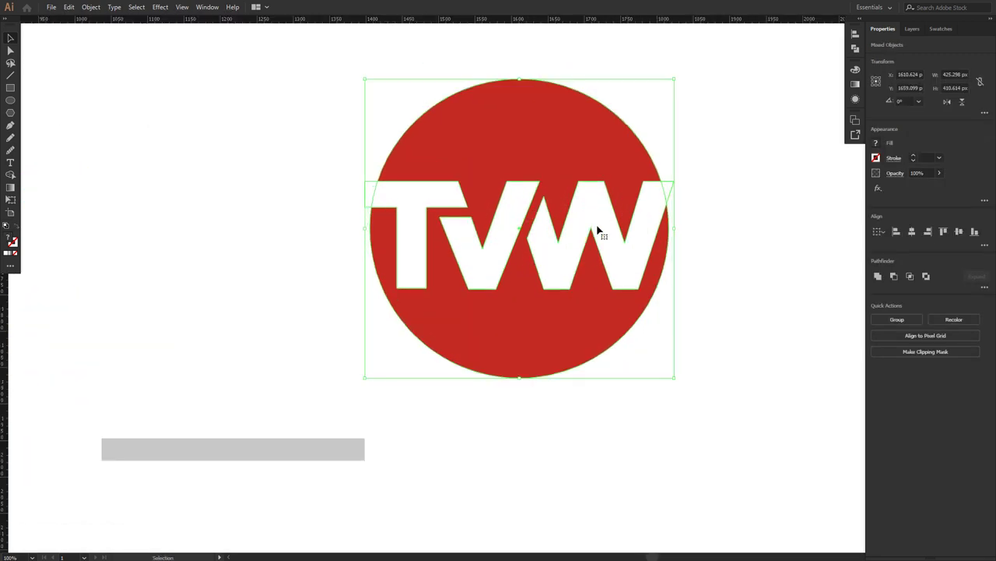
{"action": "key", "text": "shift+m"}
{"action": "left_click", "coordinate": [672, 192], "text": "alt"}
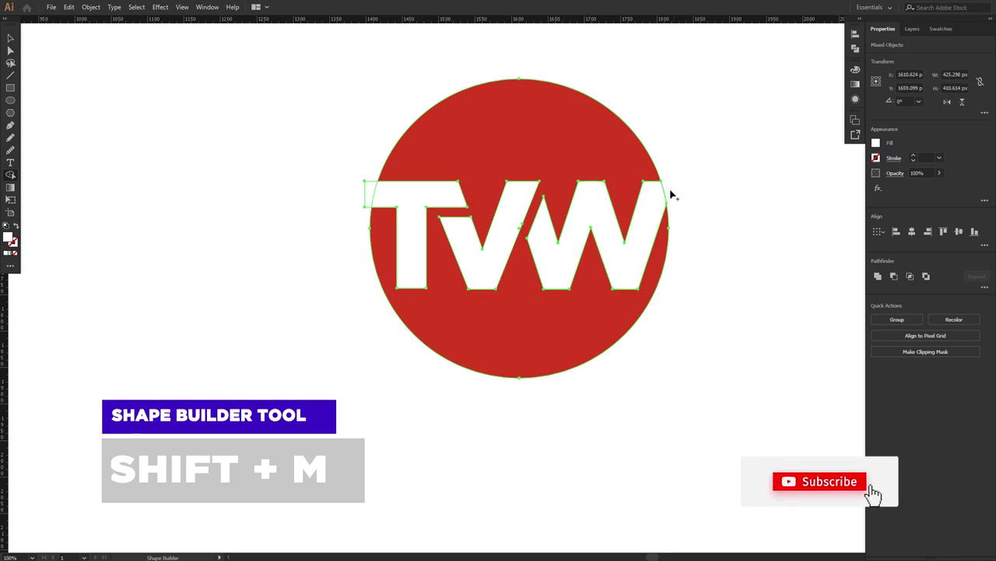
{"action": "left_click", "coordinate": [369, 195], "text": "alt"}
{"action": "key", "text": "v"}
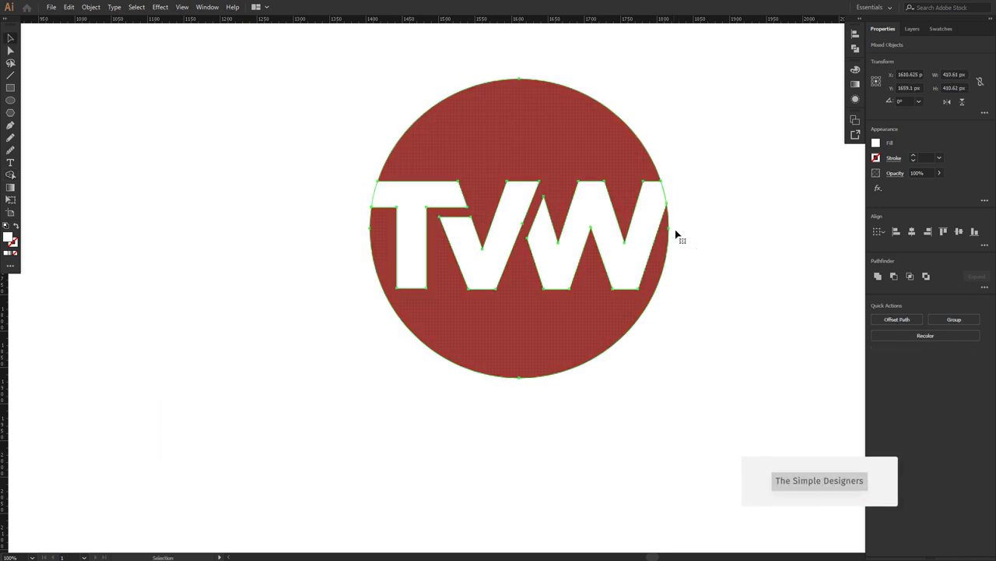
Shrink the badge to about 226 px, move it higher and delete the extra copy.
{"action": "left_click", "coordinate": [677, 233]}
{"action": "scroll", "coordinate": [677, 233], "scroll_direction": "down", "scroll_amount": 2}
{"action": "left_click_drag", "start_coordinate": [765, 241], "coordinate": [650, 244]}
{"action": "left_click_drag", "start_coordinate": [600, 265], "coordinate": [456, 132]}
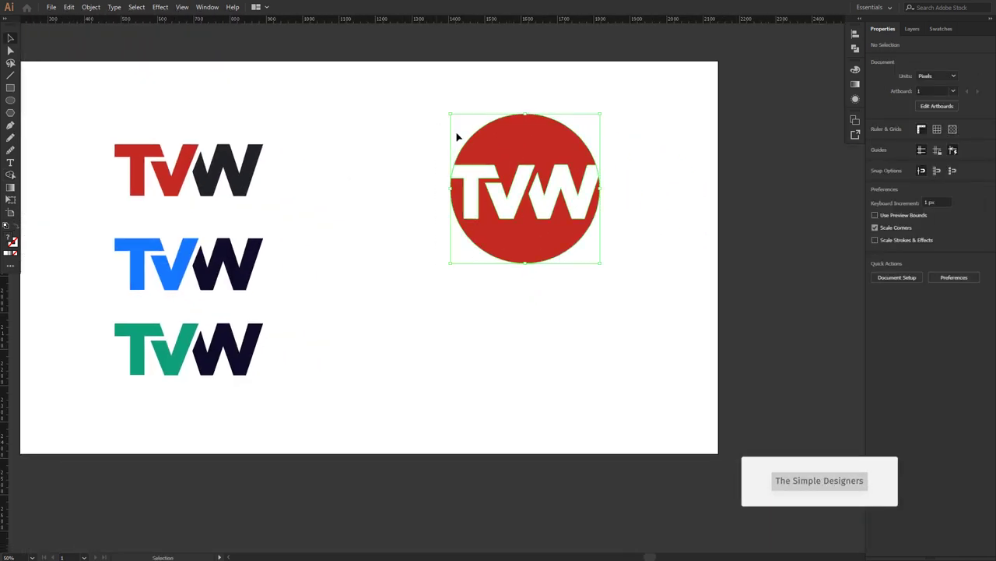
{"action": "left_click_drag", "start_coordinate": [601, 115], "coordinate": [579, 134]}
{"action": "mouse_move", "coordinate": [537, 163]}
{"action": "left_mouse_down"}
{"action": "mouse_move", "coordinate": [535, 144]}
{"action": "mouse_move", "coordinate": [535, 282]}
{"action": "left_mouse_up"}
{"action": "key", "text": "Delete"}
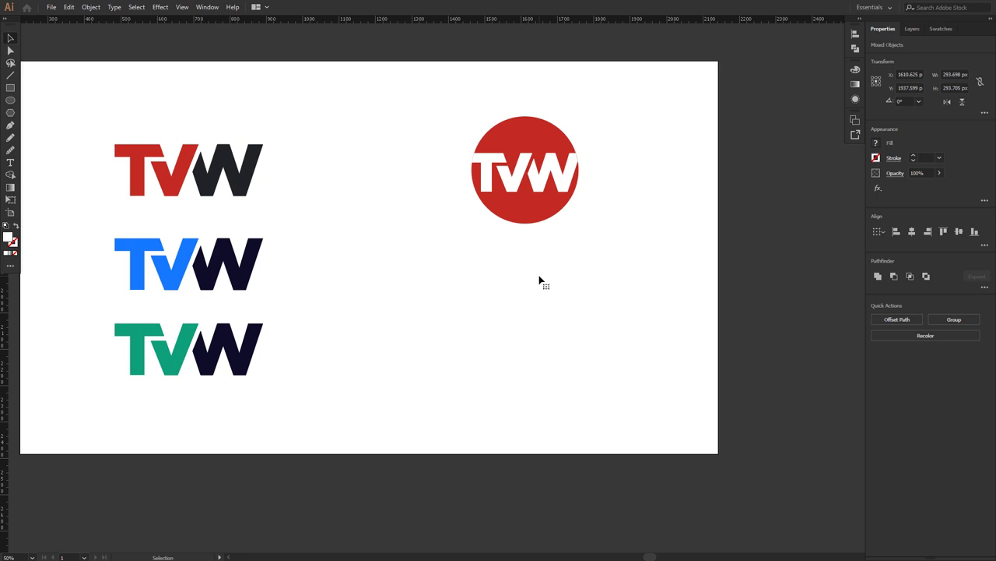
{"action": "left_click_drag", "start_coordinate": [596, 251], "coordinate": [465, 106]}
Duplicate the red badge directly below and recolour the copy's circle with the logo's blue.
{"action": "left_click_drag", "start_coordinate": [579, 117], "coordinate": [567, 129]}
{"action": "left_click", "coordinate": [485, 144]}
{"action": "left_click", "coordinate": [529, 159]}
{"action": "left_click_drag", "start_coordinate": [530, 160], "coordinate": [529, 270]}
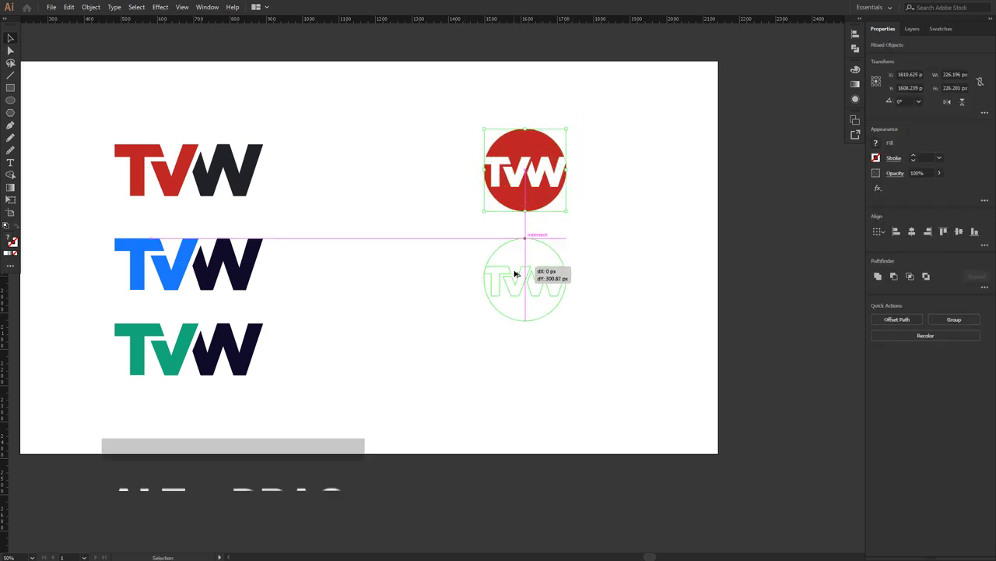
{"action": "key", "text": "i"}
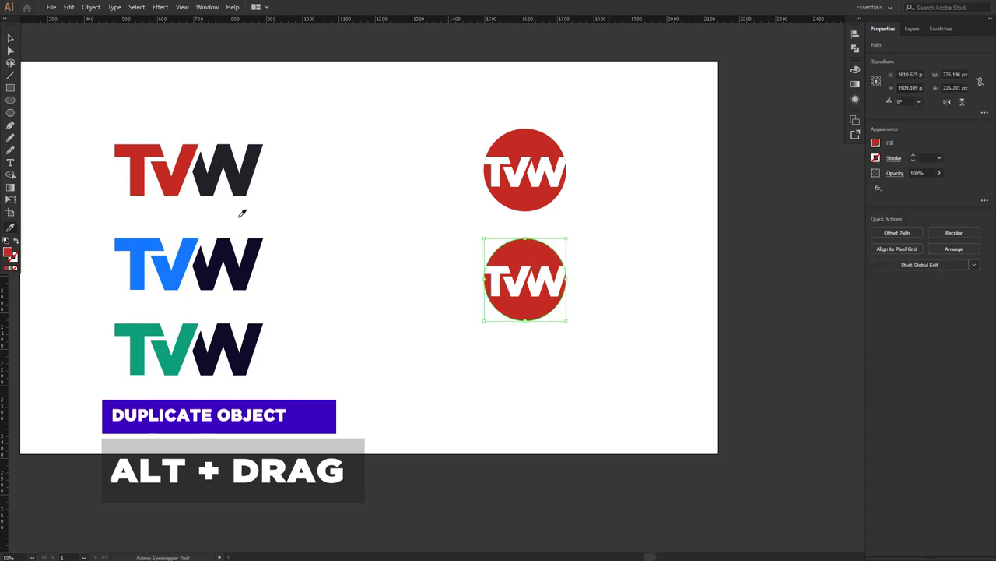
{"action": "left_click", "coordinate": [218, 261]}
{"action": "key", "text": "v"}
Duplicate the blue badge below, recolour its circle green, and show the Guides layer.
{"action": "left_click_drag", "start_coordinate": [526, 261], "coordinate": [527, 351]}
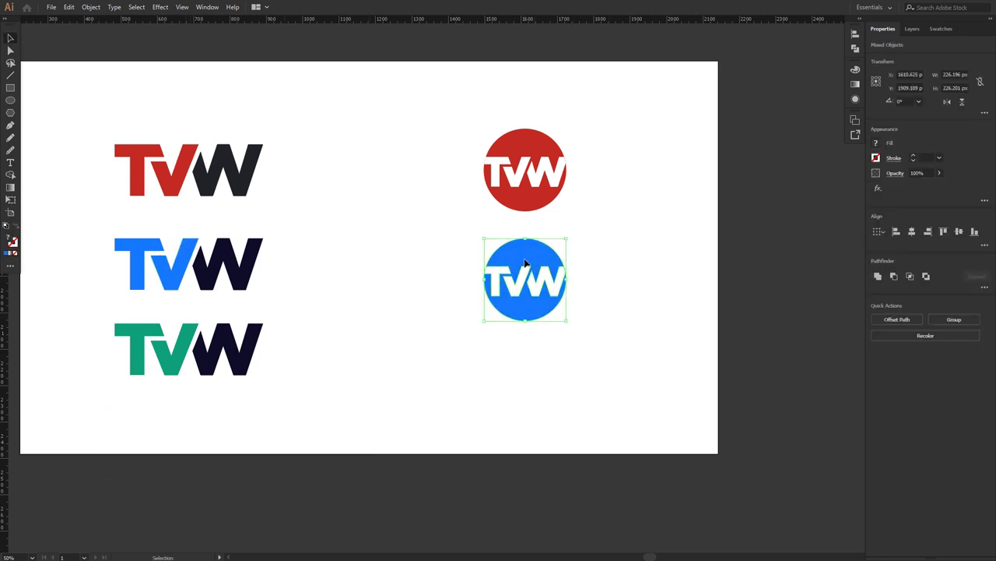
{"action": "left_click", "coordinate": [547, 342]}
{"action": "key", "text": "i"}
{"action": "left_click", "coordinate": [188, 331]}
{"action": "key", "text": "v"}
{"action": "left_click", "coordinate": [760, 174]}
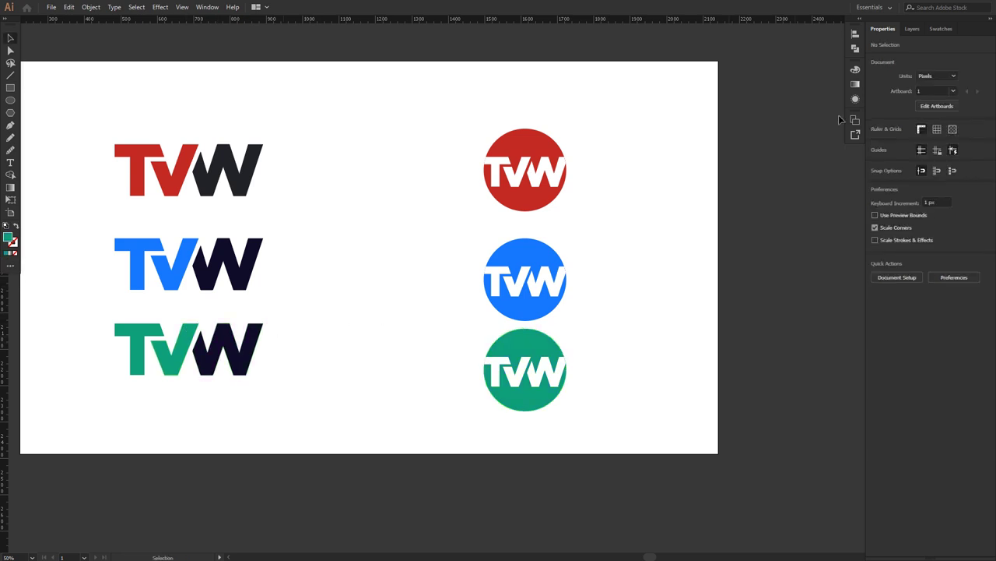
{"action": "left_click", "coordinate": [913, 29]}
{"action": "left_click", "coordinate": [873, 67]}
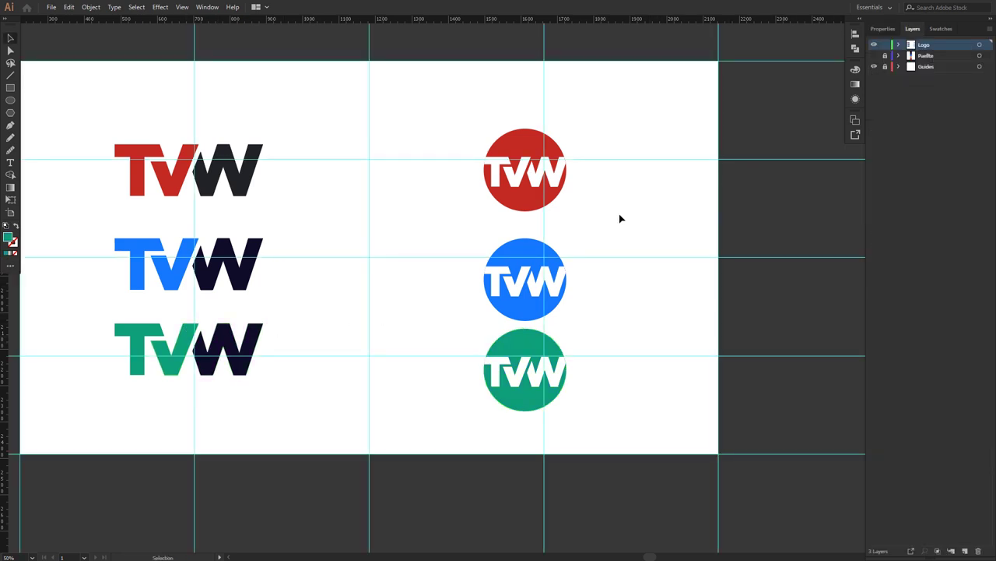
Move the red, blue and green circle badges onto the guides in a column.
{"action": "right_click", "coordinate": [525, 179]}
{"action": "left_click", "coordinate": [571, 211]}
{"action": "mouse_move", "coordinate": [545, 186]}
{"action": "left_mouse_down"}
{"action": "mouse_move", "coordinate": [574, 163]}
{"action": "mouse_move", "coordinate": [564, 166]}
{"action": "left_mouse_up"}
{"action": "right_click", "coordinate": [530, 250]}
{"action": "left_click_drag", "start_coordinate": [518, 288], "coordinate": [558, 260]}
{"action": "scroll", "coordinate": [557, 260], "scroll_direction": "up", "scroll_amount": 2}
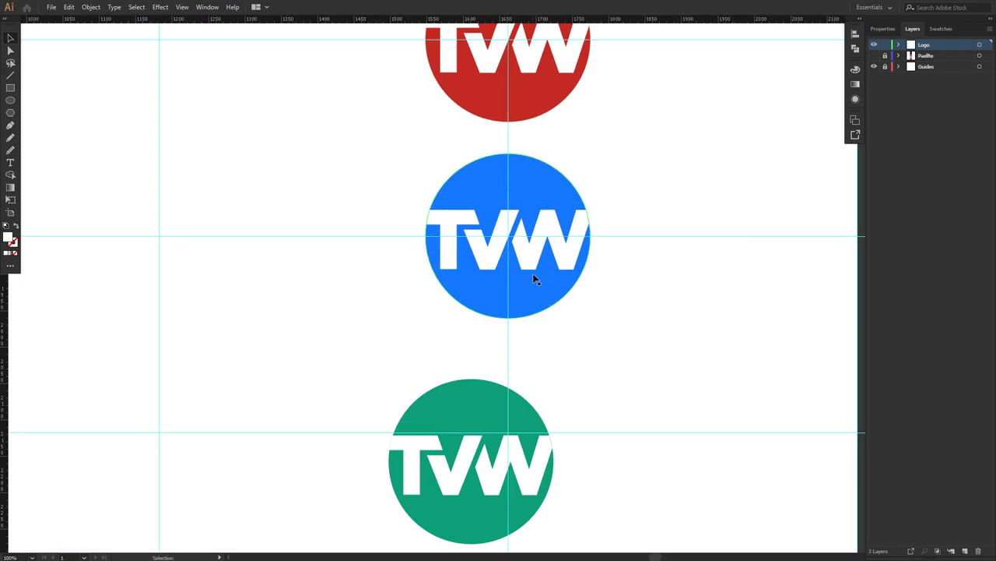
{"action": "scroll", "coordinate": [535, 274], "scroll_direction": "down", "scroll_amount": 1}
{"action": "left_click", "coordinate": [505, 438]}
{"action": "left_click_drag", "start_coordinate": [505, 437], "coordinate": [529, 419]}
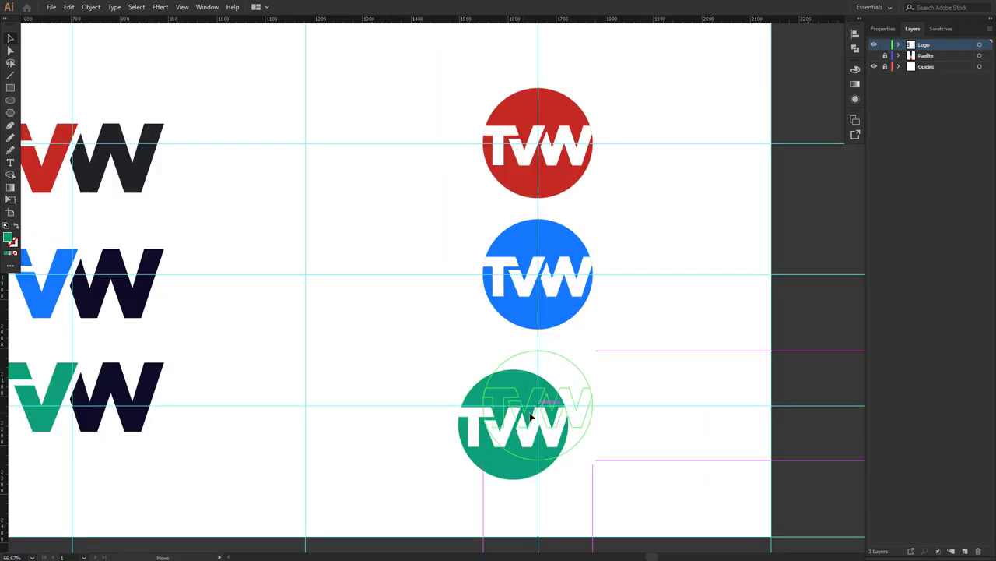
{"action": "scroll", "coordinate": [630, 371], "scroll_direction": "down", "scroll_amount": 3}
{"action": "scroll", "coordinate": [396, 262], "scroll_direction": "up", "scroll_amount": 3}
Move the red and blue wordmarks onto the guides.
{"action": "left_click", "coordinate": [396, 263]}
{"action": "left_click_drag", "start_coordinate": [396, 263], "coordinate": [405, 267]}
{"action": "left_click_drag", "start_coordinate": [404, 398], "coordinate": [490, 345]}
{"action": "scroll", "coordinate": [410, 387], "scroll_direction": "down", "scroll_amount": 2}
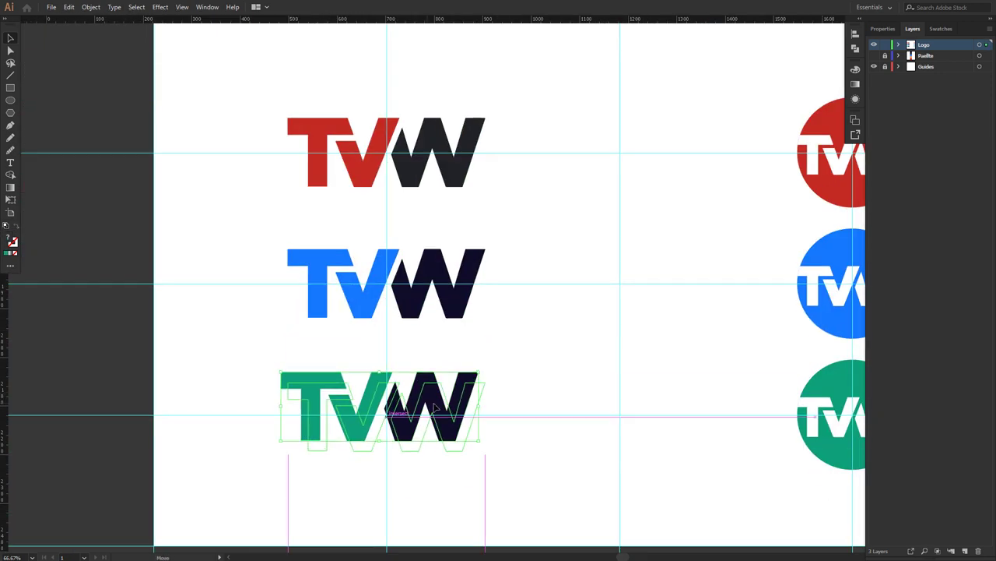
{"action": "scroll", "coordinate": [563, 334], "scroll_direction": "down", "scroll_amount": 2}
Give the red, blue and green wordmarks the same width.
{"action": "left_click", "coordinate": [387, 274]}
{"action": "left_click_drag", "start_coordinate": [387, 274], "coordinate": [409, 274]}
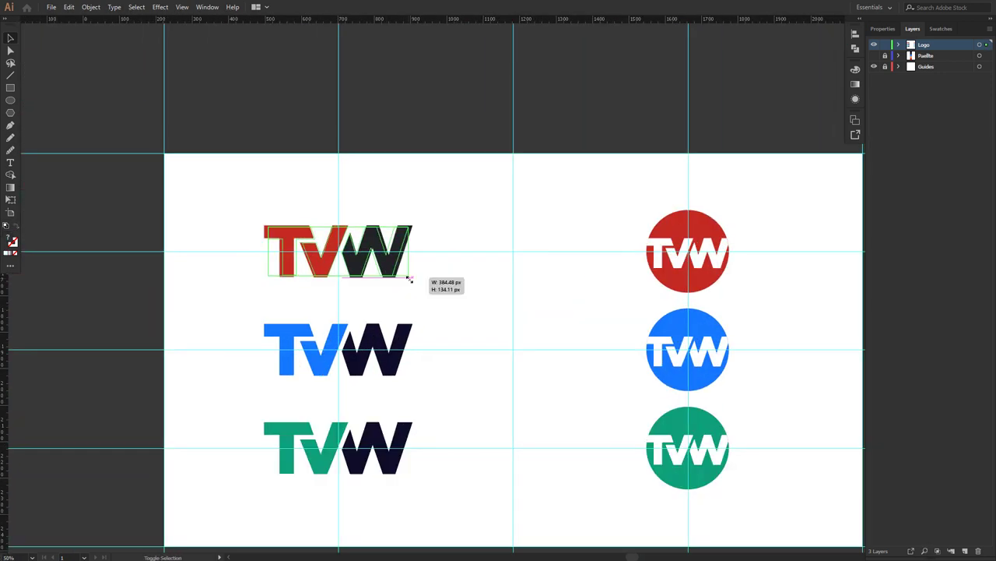
{"action": "left_click", "coordinate": [883, 29]}
{"action": "key", "text": "Return"}
{"action": "left_click", "coordinate": [409, 342]}
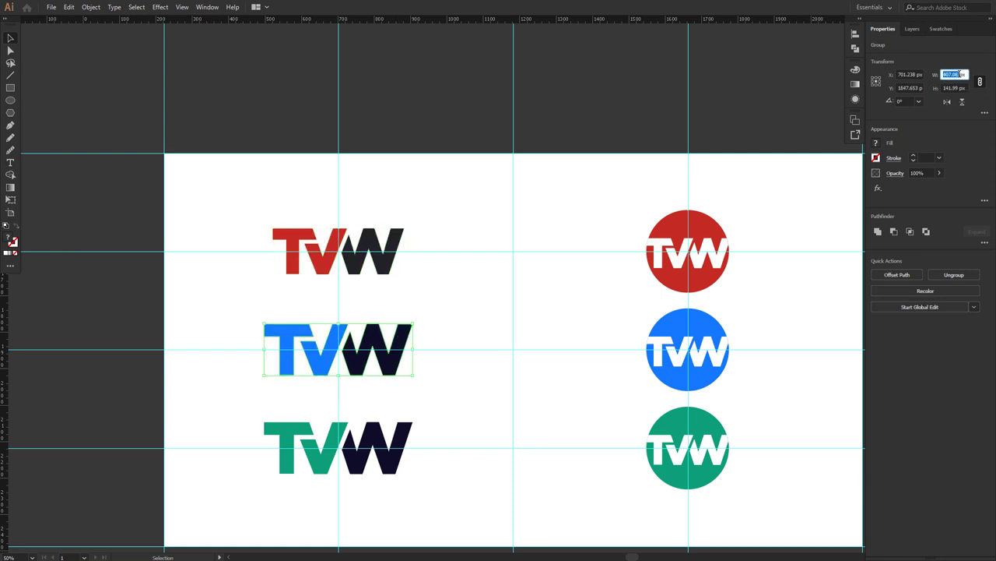
{"action": "triple_click", "coordinate": [955, 74]}
{"action": "key", "text": "Return"}
Resize the circle badges, trying 300 and 260 before settling on 226.196 px width.
{"action": "key", "text": "Return"}
{"action": "left_click_drag", "start_coordinate": [559, 307], "coordinate": [500, 282]}
{"action": "left_click", "coordinate": [631, 234]}
{"action": "type", "text": "300"}
{"action": "key", "text": "Return"}
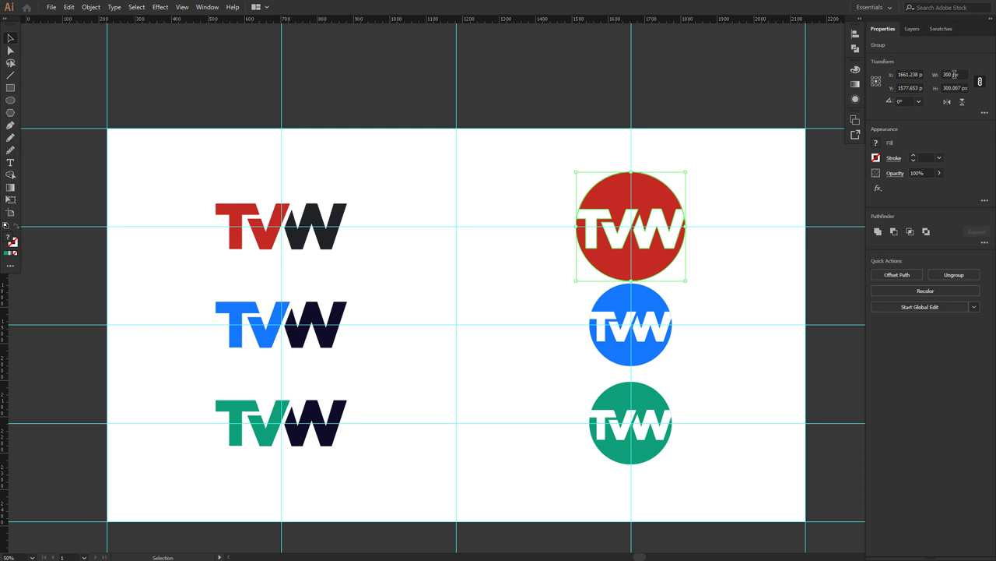
{"action": "triple_click", "coordinate": [955, 74]}
{"action": "type", "text": "260"}
{"action": "key", "text": "Return"}
{"action": "type", "text": "40"}
{"action": "key", "text": "Return"}
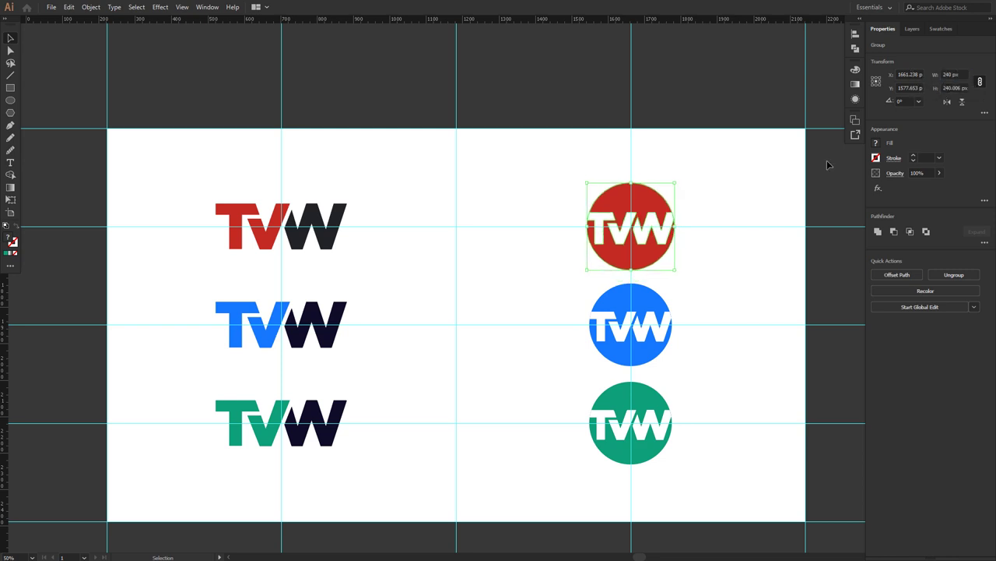
{"action": "type", "text": "226.196"}
{"action": "key", "text": "Return"}
{"action": "left_click", "coordinate": [631, 323]}
{"action": "left_click", "coordinate": [630, 423]}
{"action": "left_click", "coordinate": [704, 260]}
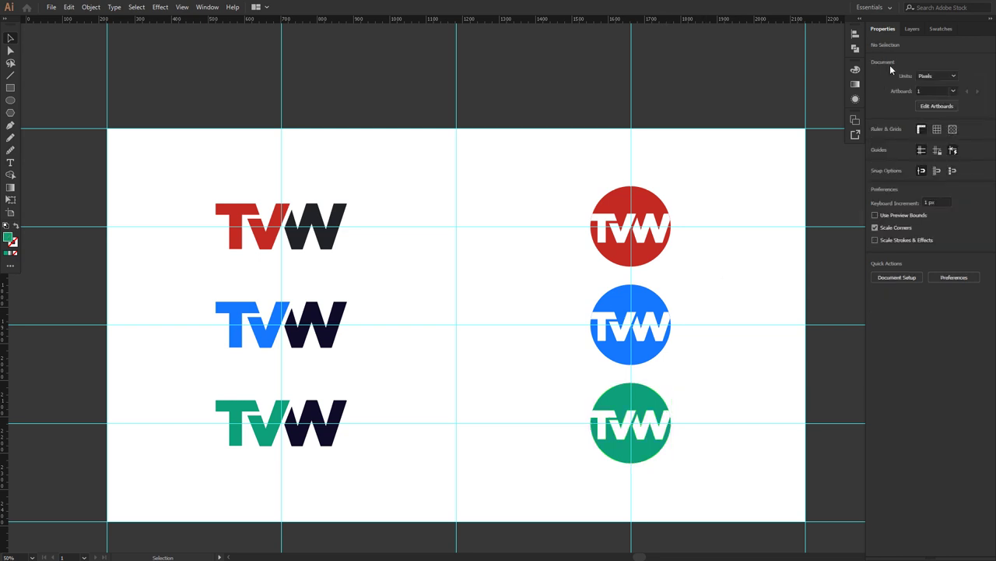
Hide the guides, zoom out, and duplicate the artboard with its logos below.
{"action": "left_click", "coordinate": [912, 29]}
{"action": "key", "text": "ctrl+minus"}
{"action": "key", "text": "ctrl+semicolon"}
{"action": "key", "text": "shift+o"}
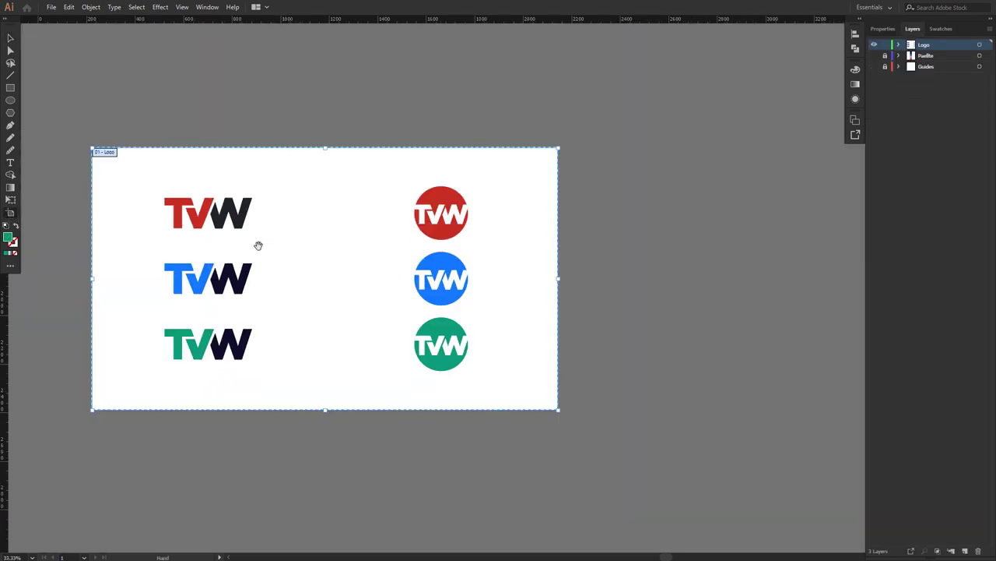
{"action": "key", "text": "ctrl+minus"}
{"action": "left_click_drag", "start_coordinate": [202, 174], "coordinate": [202, 393]}
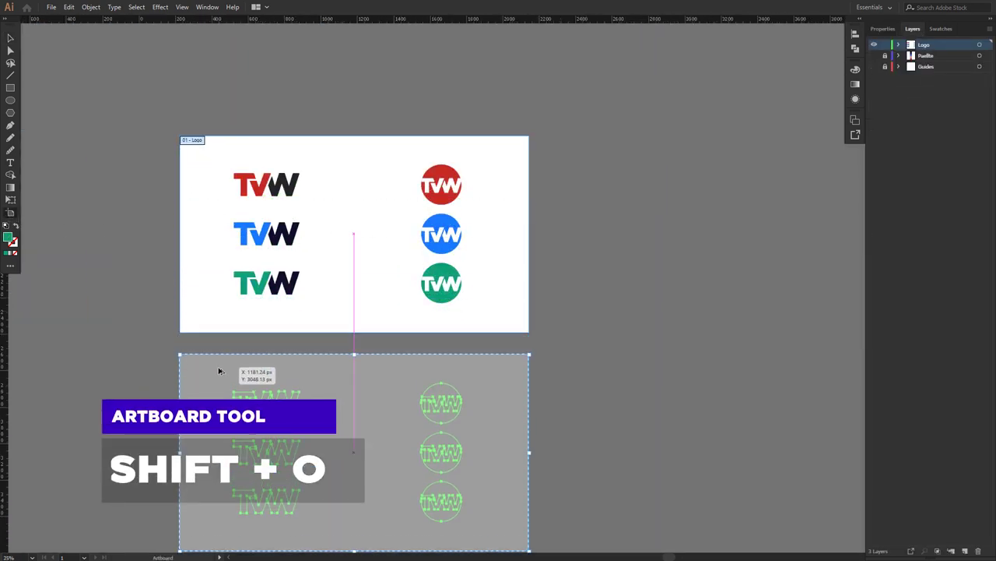
Zoom to the lower artboard and delete its green and blue wordmarks.
{"action": "key", "text": "space"}
{"action": "left_click_drag", "start_coordinate": [560, 425], "coordinate": [445, 330]}
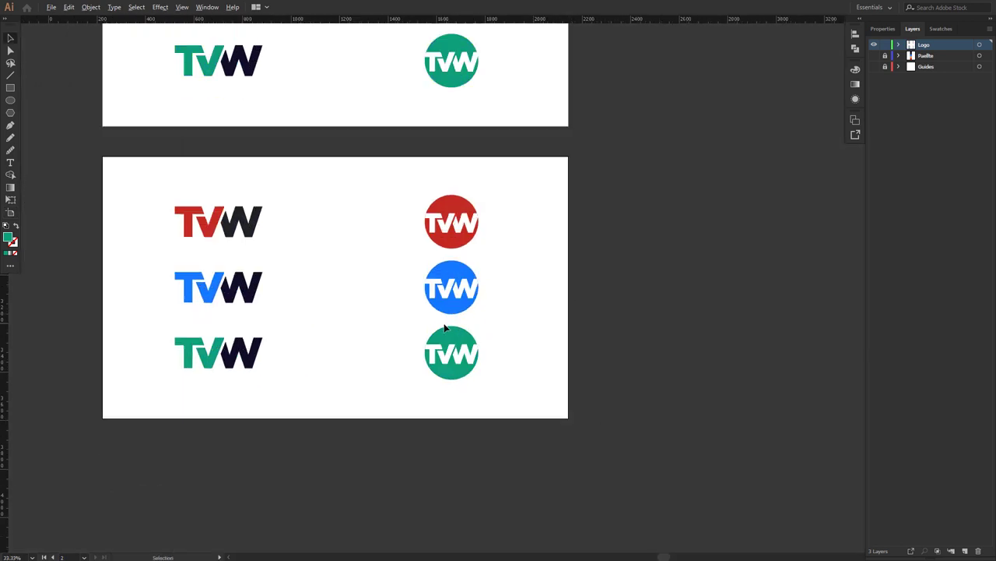
{"action": "key", "text": "ctrl+plus"}
{"action": "key", "text": "ctrl+plus"}
{"action": "key", "text": "v"}
{"action": "left_click", "coordinate": [228, 367]}
{"action": "key", "text": "Delete"}
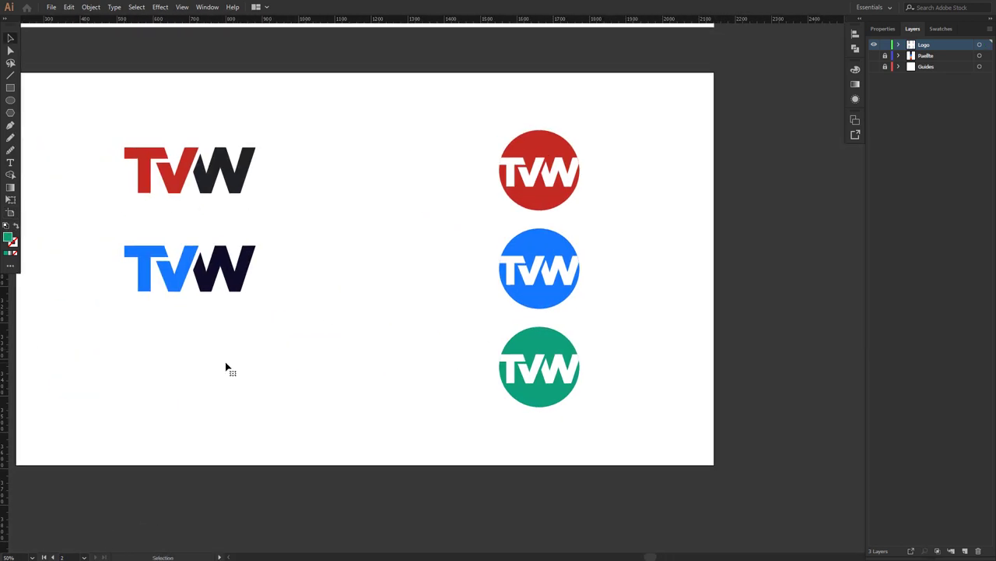
{"action": "key", "text": "Delete"}
Lower the red wordmark to mid-artboard, delete the blue and green badges, and level the red badge.
{"action": "left_click_drag", "start_coordinate": [240, 179], "coordinate": [228, 295]}
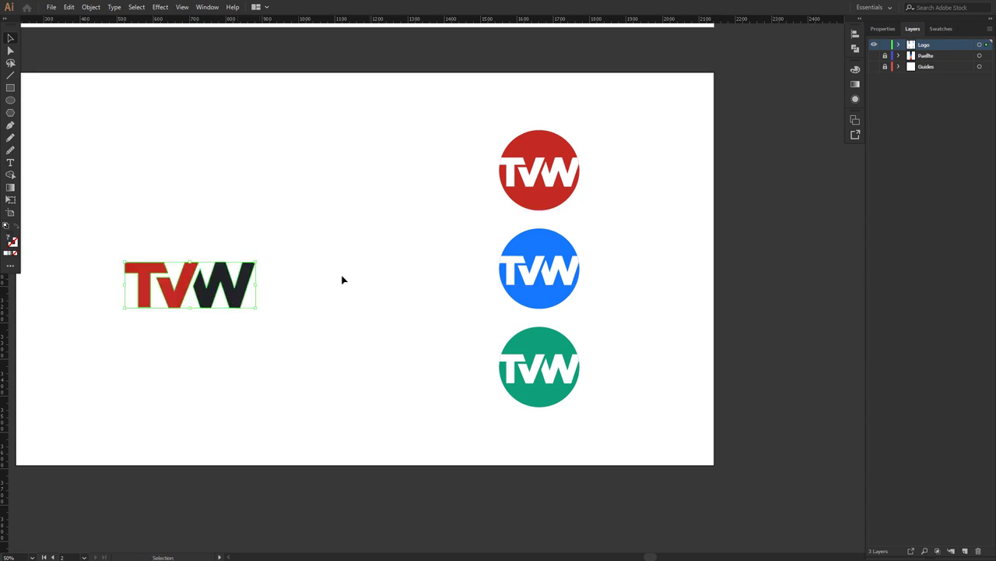
{"action": "left_click_drag", "start_coordinate": [471, 253], "coordinate": [469, 251]}
{"action": "key", "text": "Delete"}
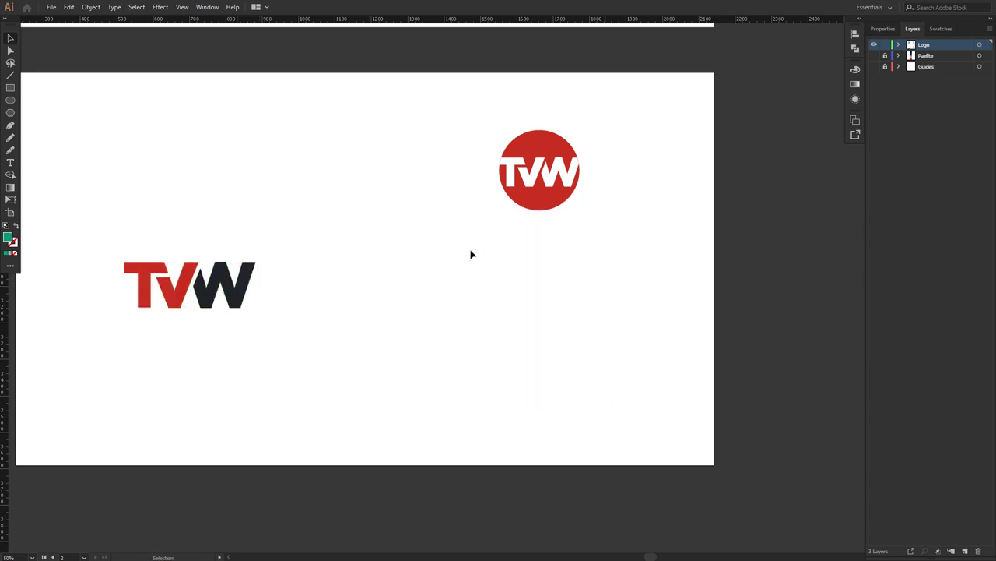
{"action": "left_click_drag", "start_coordinate": [545, 211], "coordinate": [543, 320]}
Recolour the circle badge with the dark W colour using the Eyedropper.
{"action": "key", "text": "i"}
{"action": "left_click", "coordinate": [242, 286]}
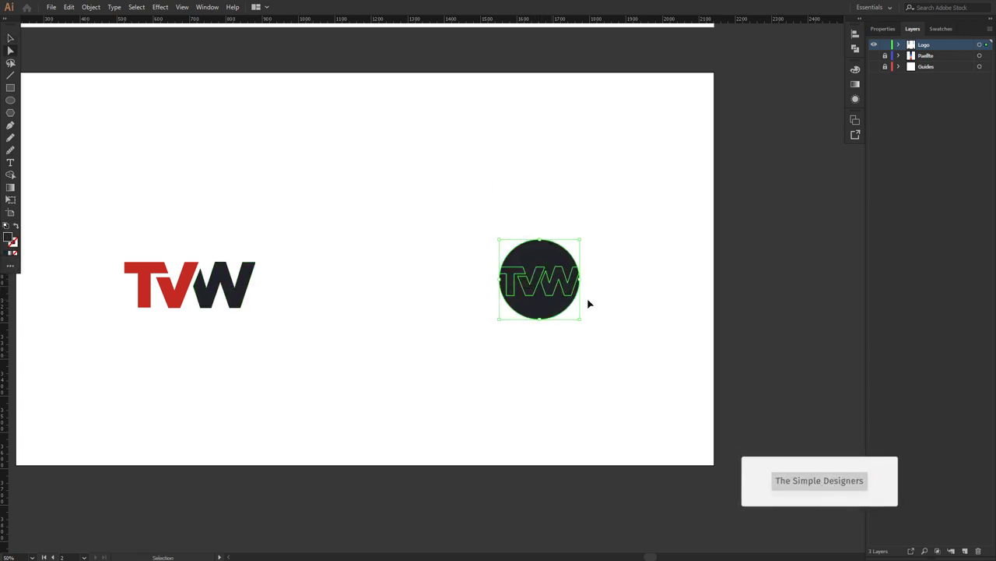
{"action": "key", "text": "ctrl+z"}
{"action": "right_click", "coordinate": [548, 308]}
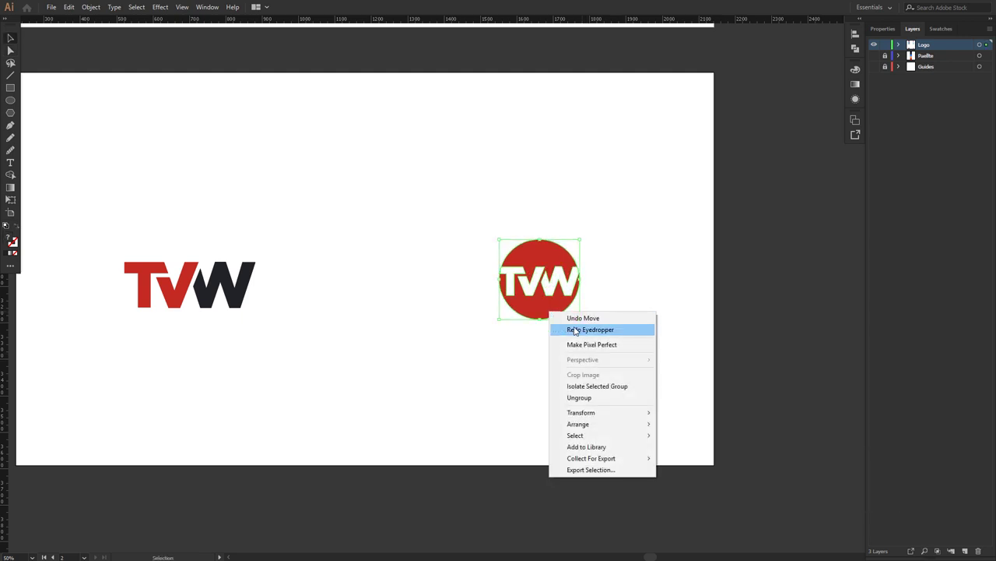
{"action": "left_click", "coordinate": [521, 384]}
{"action": "key", "text": "i"}
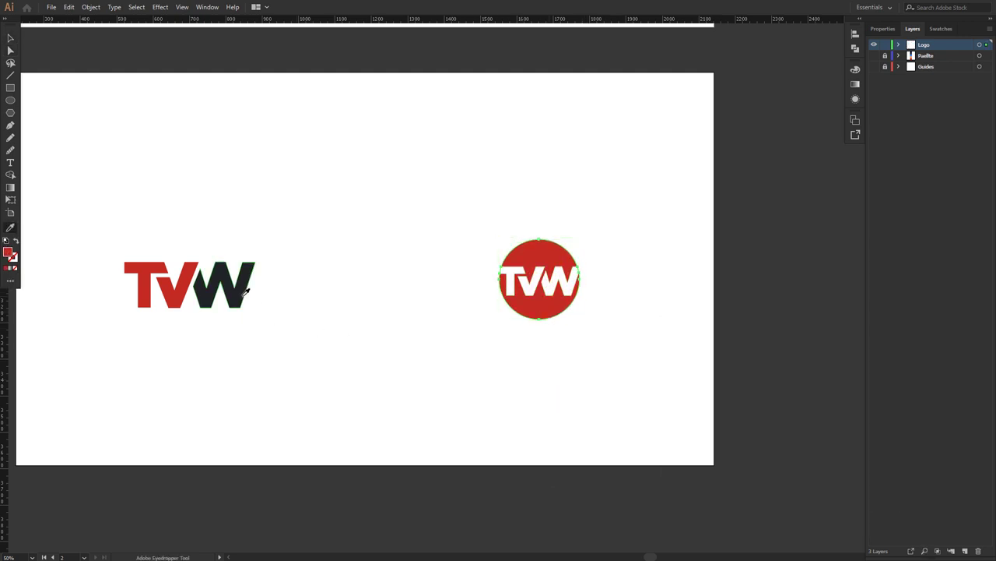
{"action": "left_click", "coordinate": [234, 290]}
Give the wordmark the circle's dark charcoal fill.
{"action": "key", "text": "v"}
{"action": "left_click_drag", "start_coordinate": [335, 314], "coordinate": [187, 304]}
{"action": "key", "text": "i"}
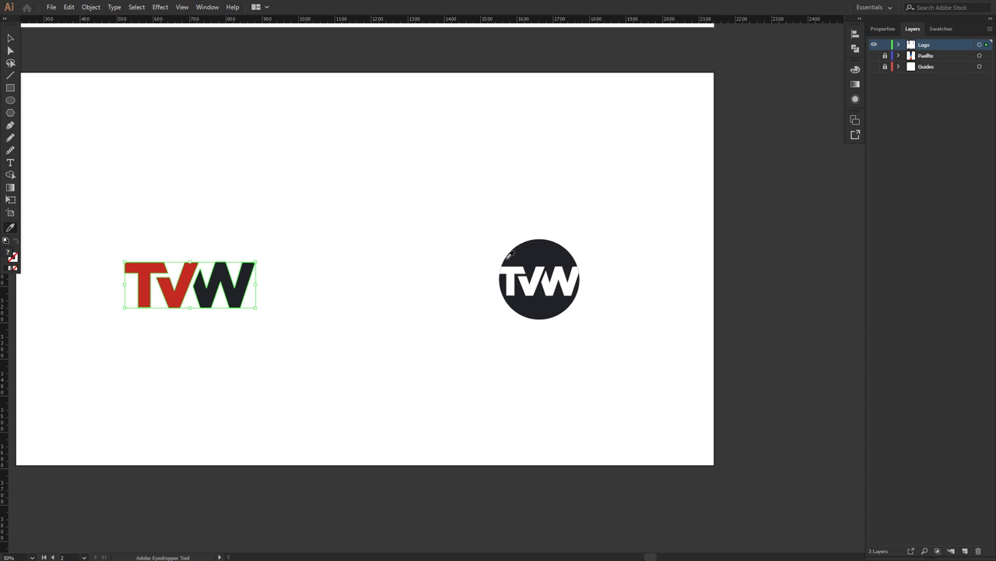
{"action": "left_click", "coordinate": [537, 247]}
{"action": "key", "text": "v"}
{"action": "scroll", "coordinate": [335, 294], "scroll_direction": "down", "scroll_amount": 2}
{"action": "scroll", "coordinate": [356, 329], "scroll_direction": "up", "scroll_amount": 1}
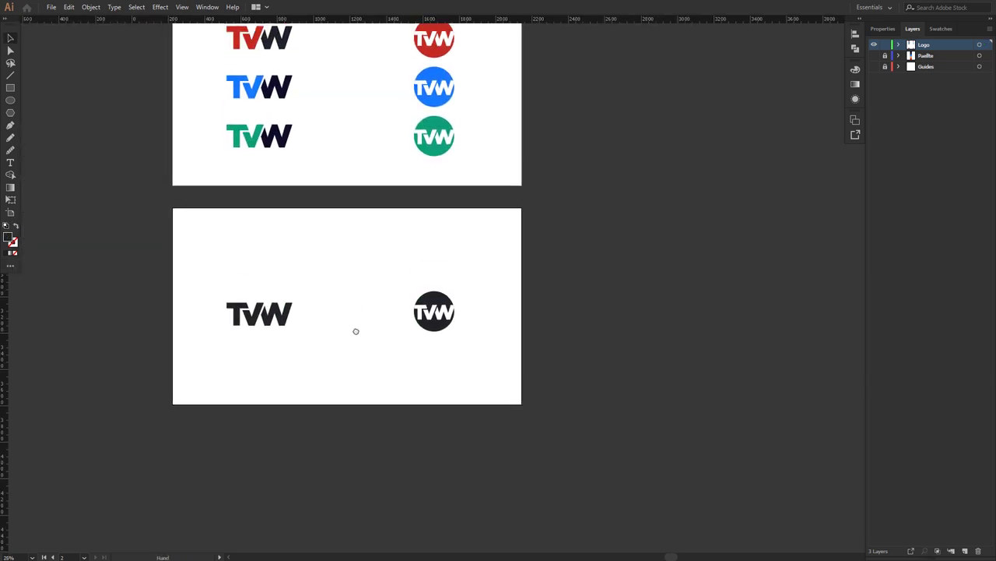
Vertically centre the dark wordmark with the circle badge via Align.
{"action": "scroll", "coordinate": [276, 341], "scroll_direction": "up", "scroll_amount": 2}
{"action": "left_click", "coordinate": [275, 340]}
{"action": "left_click_drag", "start_coordinate": [166, 288], "coordinate": [128, 270]}
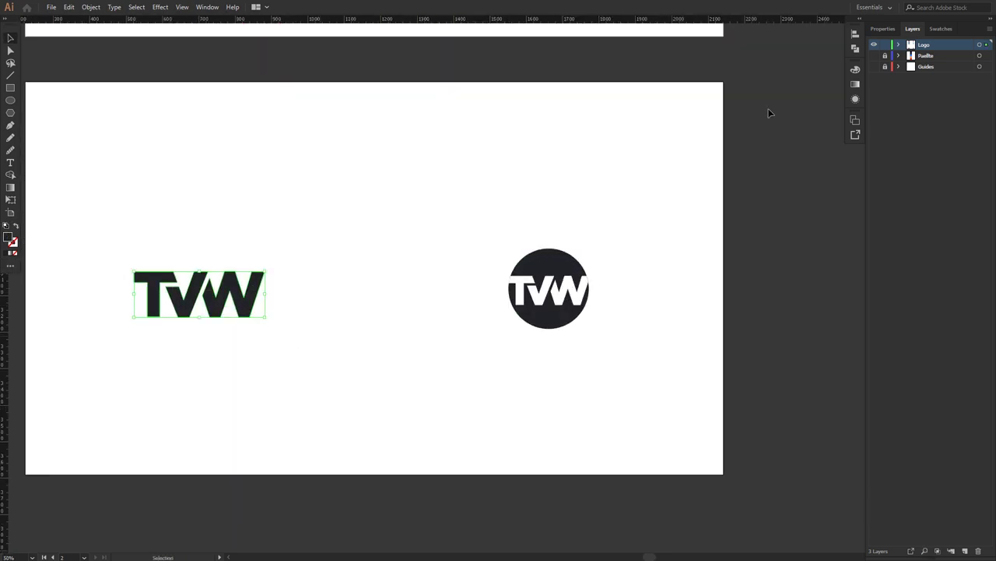
{"action": "left_click", "coordinate": [892, 30]}
{"action": "left_click", "coordinate": [855, 34]}
{"action": "left_click", "coordinate": [831, 118]}
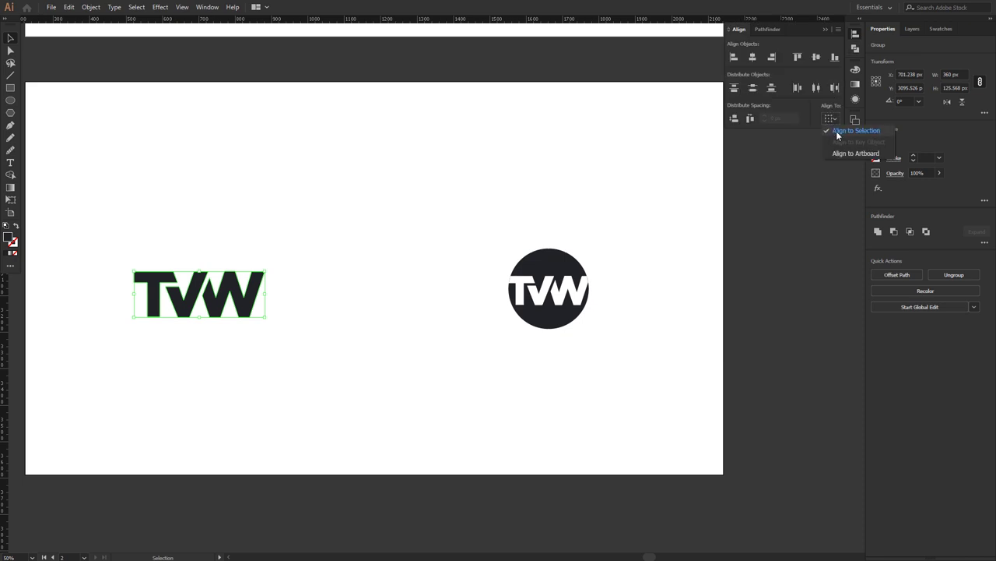
{"action": "left_click", "coordinate": [816, 58]}
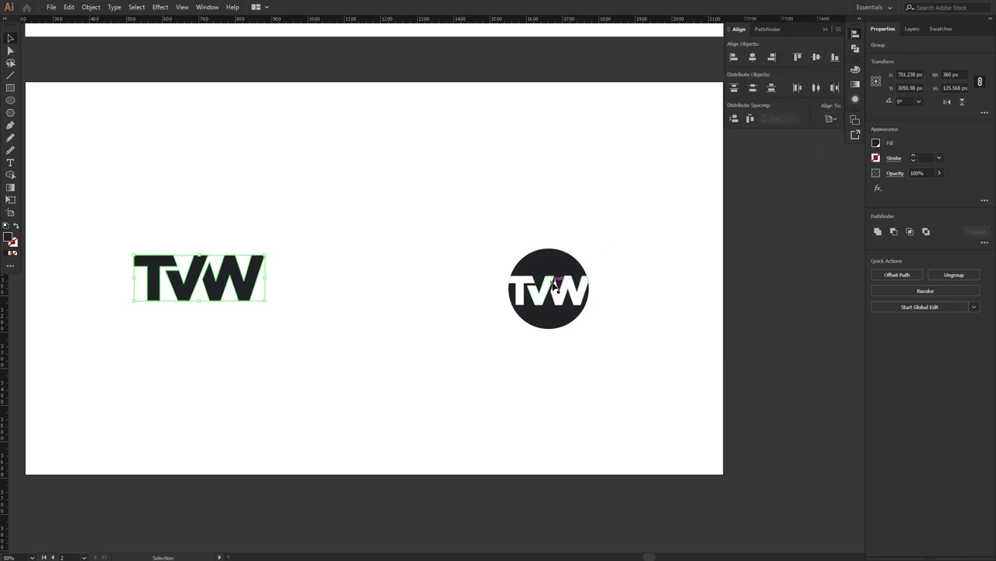
Clip the TVW letters inside the circle and enlarge the badge from 220 to 330 px.
{"action": "left_click", "coordinate": [526, 277]}
{"action": "right_click", "coordinate": [555, 273]}
{"action": "left_click", "coordinate": [600, 347]}
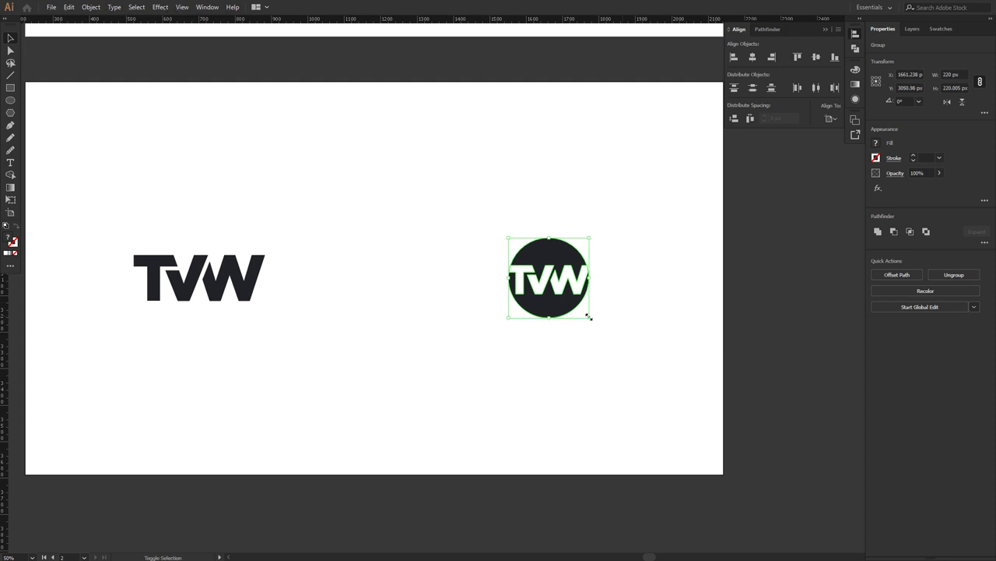
{"action": "mouse_move", "coordinate": [590, 317]}
{"action": "left_mouse_down"}
{"action": "mouse_move", "coordinate": [610, 338]}
{"action": "mouse_move", "coordinate": [618, 393]}
{"action": "left_mouse_up"}
{"action": "left_click", "coordinate": [656, 271]}
{"action": "scroll", "coordinate": [656, 271], "scroll_direction": "down", "scroll_amount": 1}
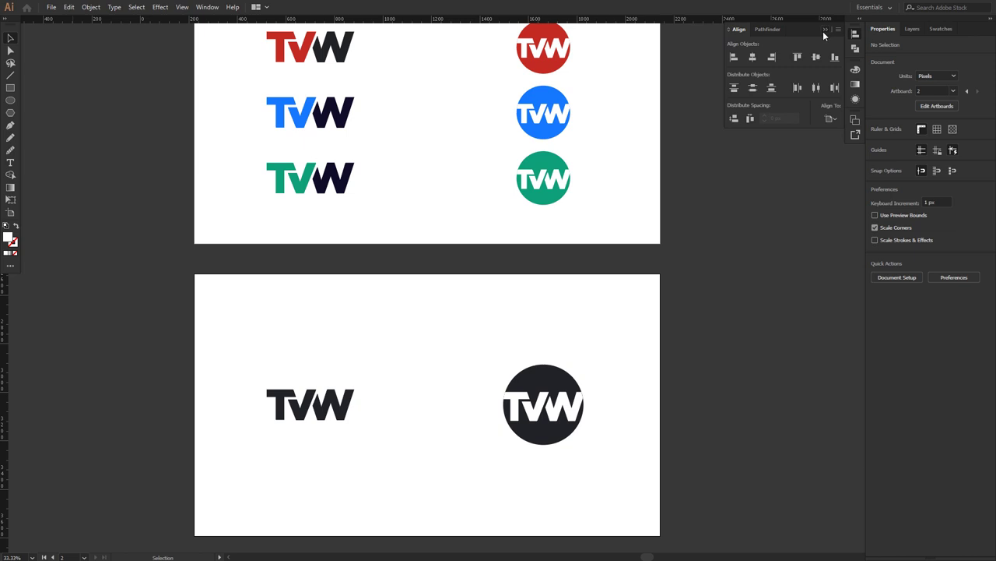
Close the Align panel and zoom out to 25% to view both artboards.
{"action": "left_click", "coordinate": [825, 30]}
{"action": "key", "text": "ctrl+minus"}
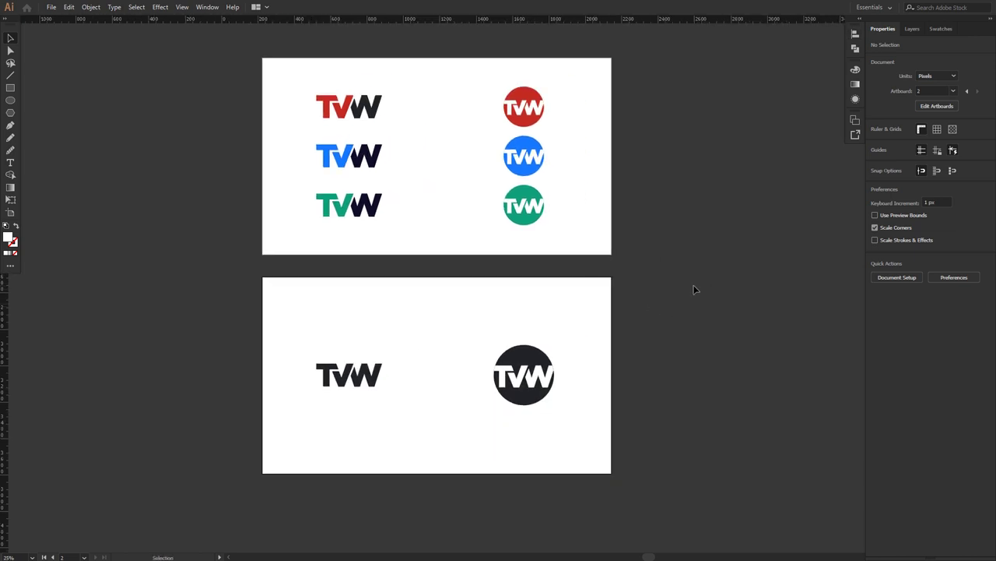